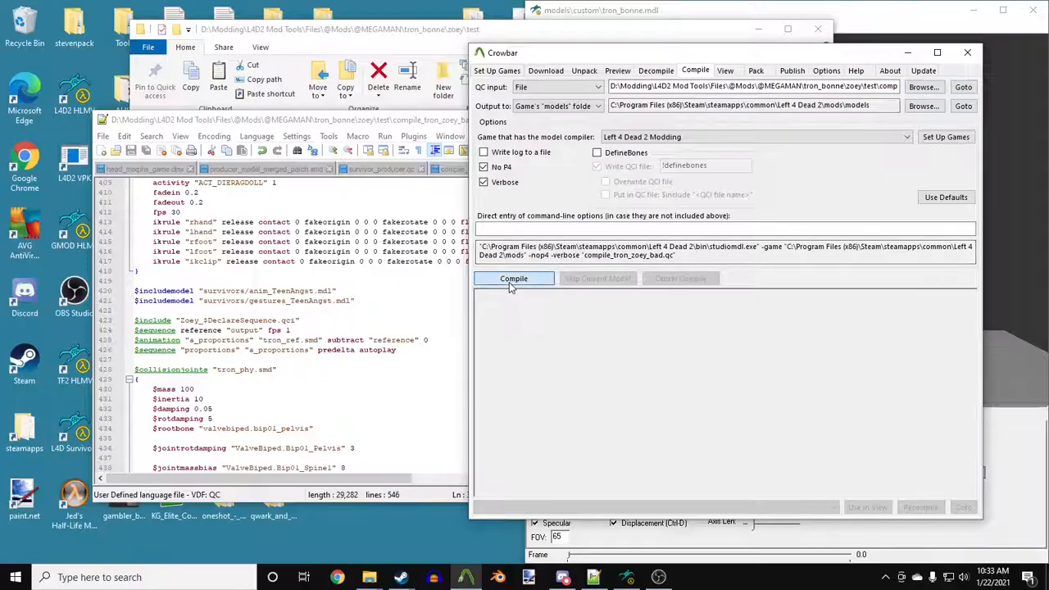
Compile compile_tron_zoey_bad.qc and preview the Idle_Standing_Elites sequence on the tron_zoey_test model.
click(514, 278)
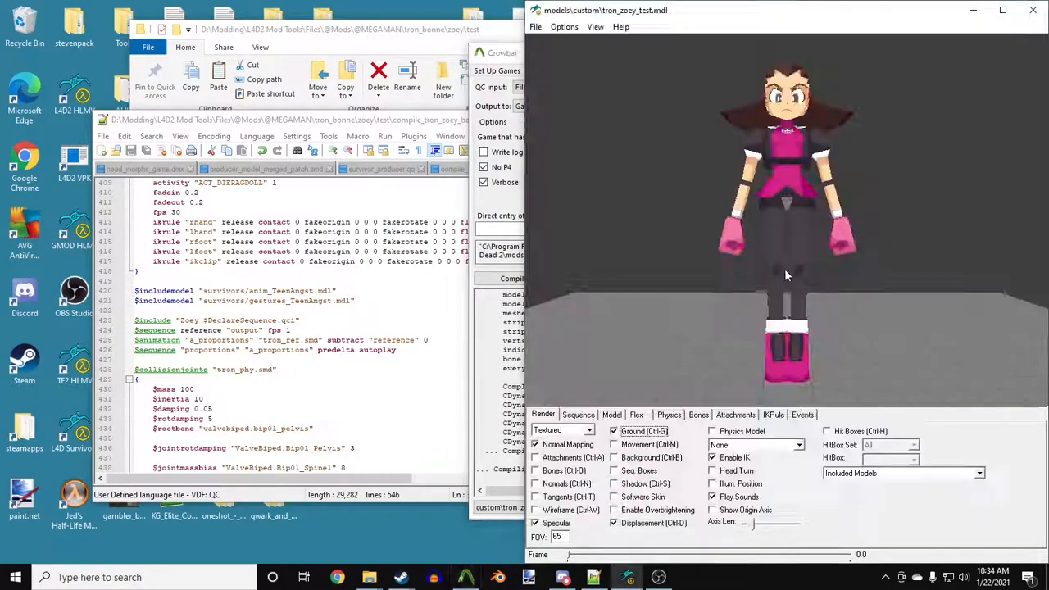
drag(786, 281, 721, 314)
click(578, 415)
click(583, 432)
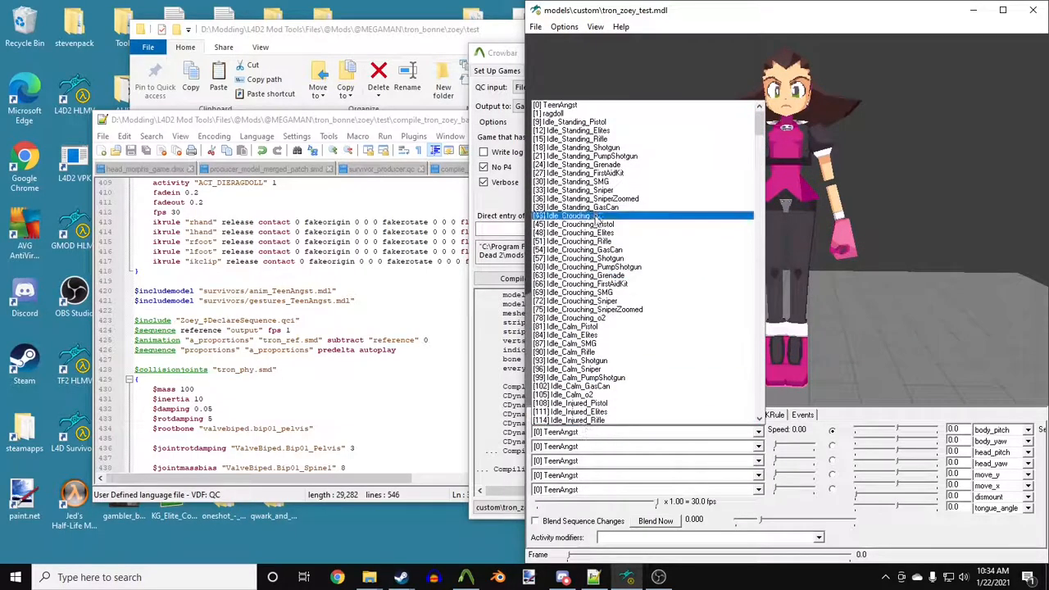
click(595, 135)
drag(762, 170, 852, 193)
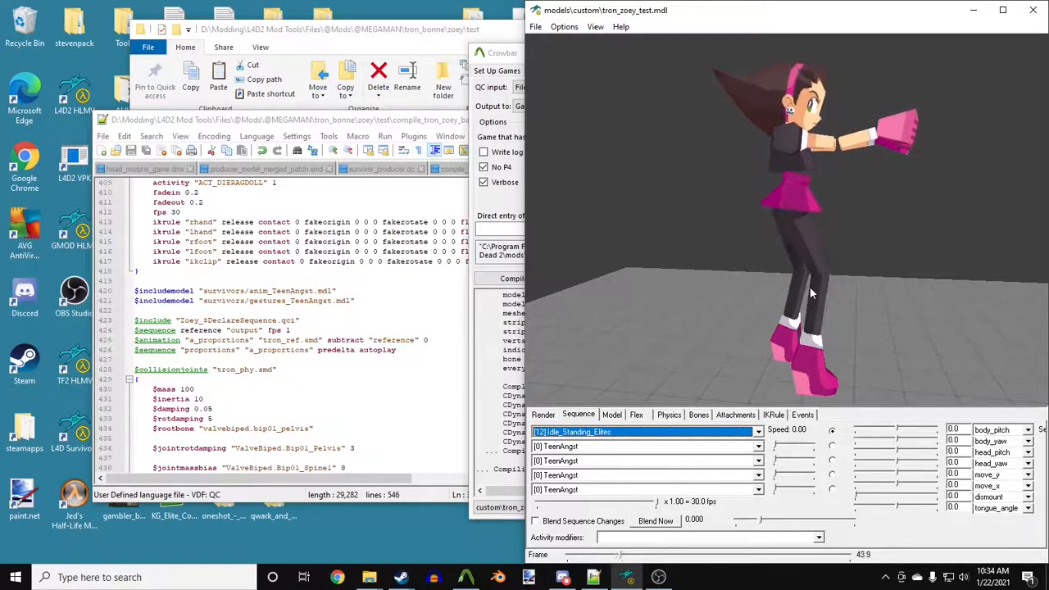
Replace the Zoey prefix with Rochelle in the $include line's DeclareSequence.qci file name.
click(203, 340)
click(197, 321)
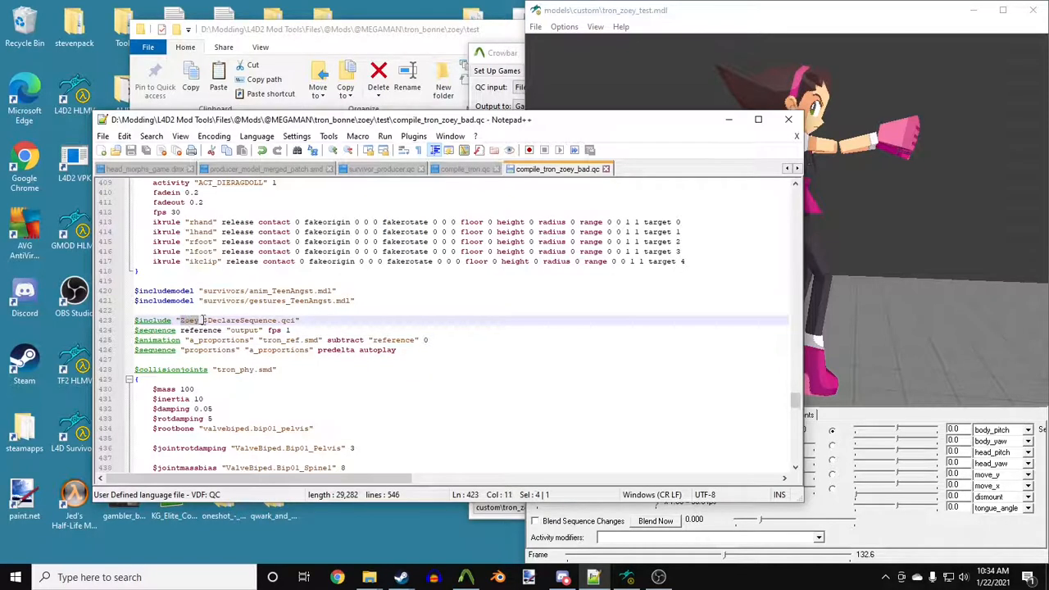
text(Rochelle)
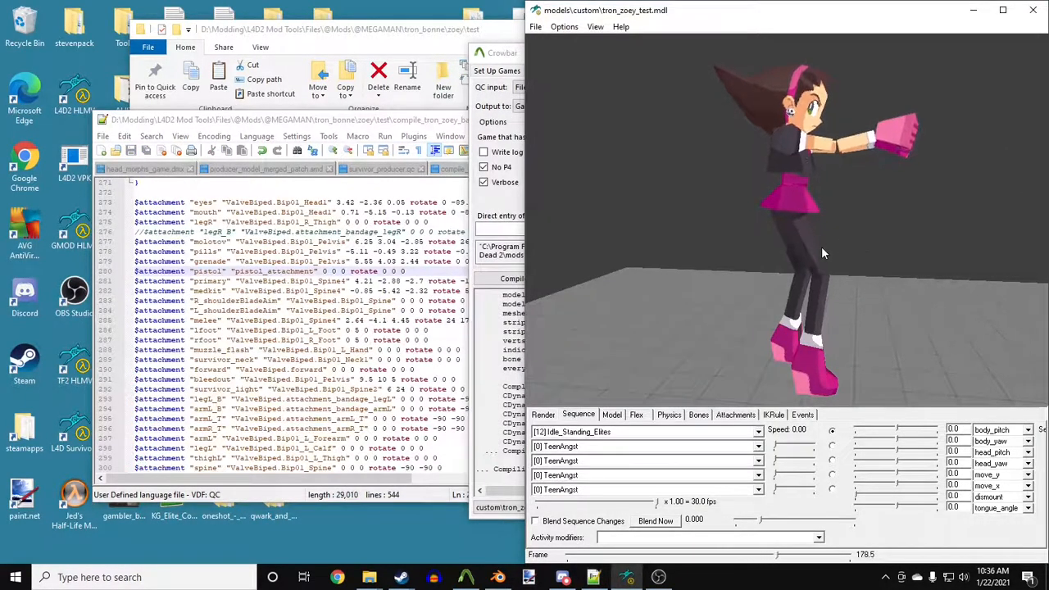
Reload the tron_zoey_test model and inspect its Idle_Standing_Elites pose from different angles.
key(F5)
drag(803, 255, 840, 272)
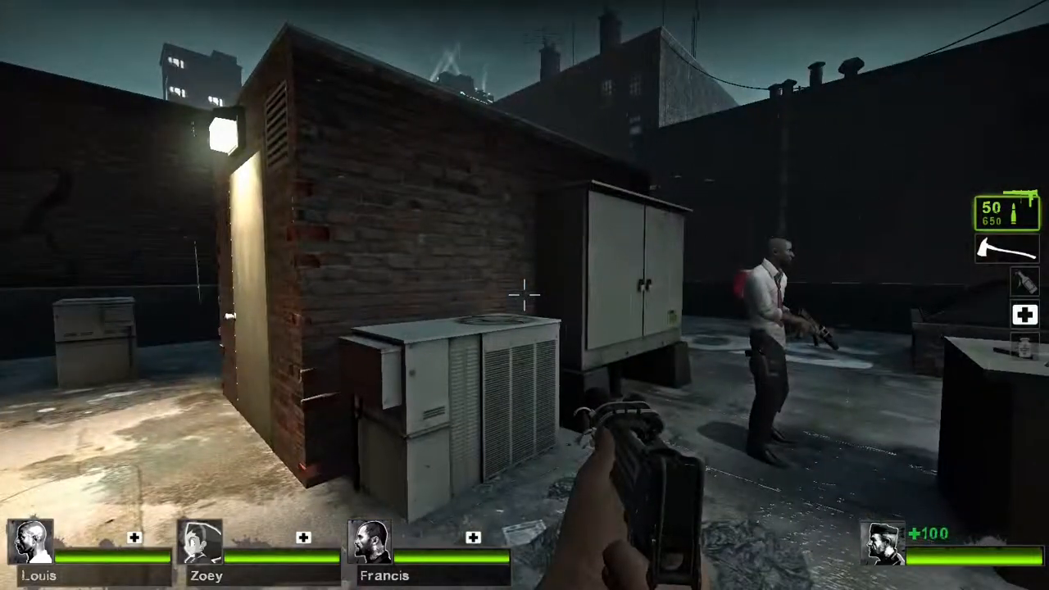
key(w)
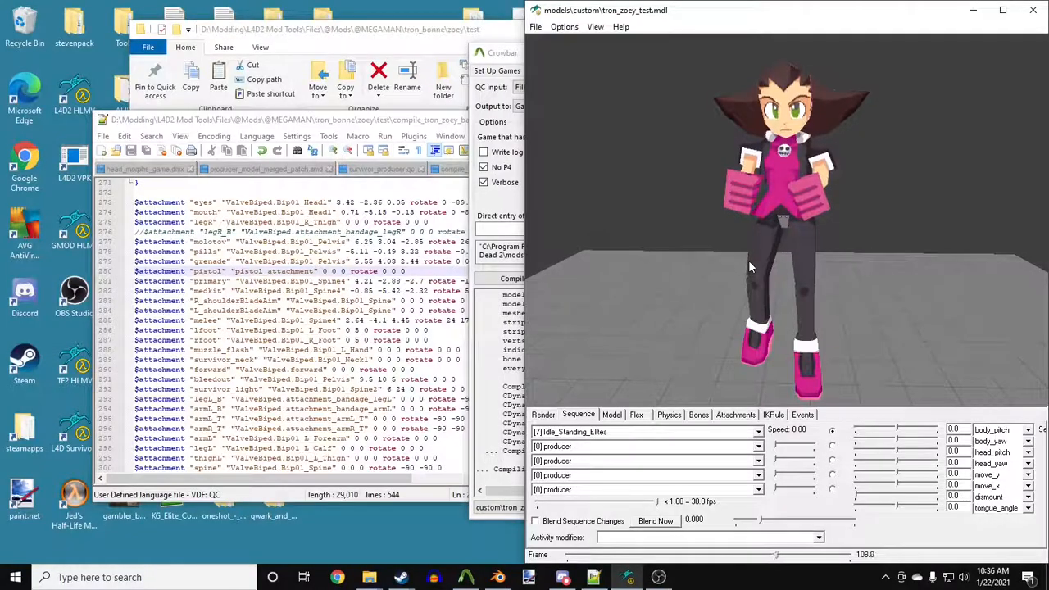
drag(748, 260, 695, 269)
Preview ACT_IDLE_AXE on the tron_zoey_test model and ACT_CROUCHIDLE_PISTOL on the survivor_teenangst model for comparison.
click(710, 432)
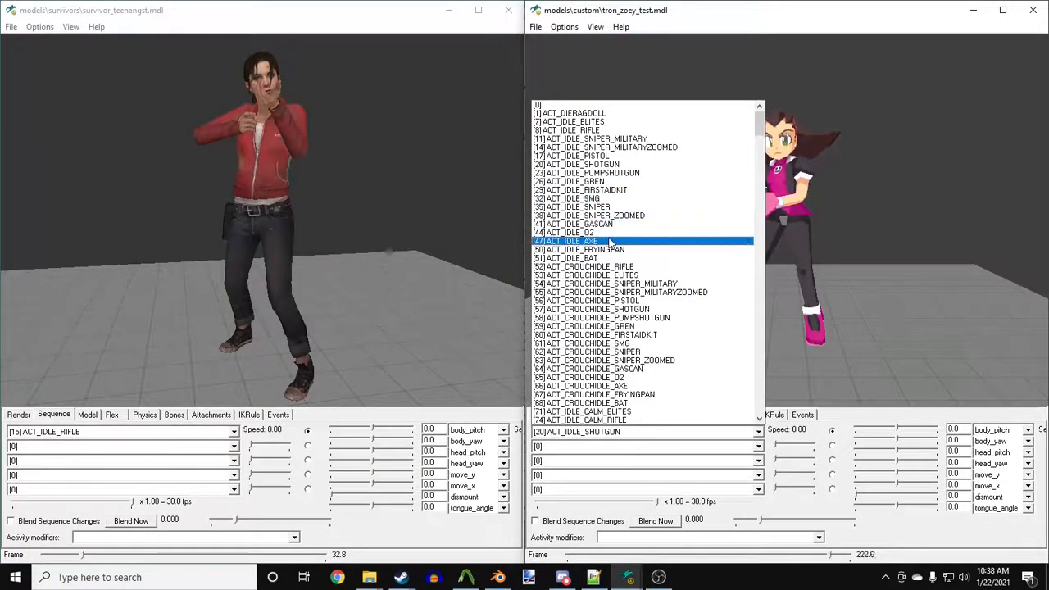
click(607, 241)
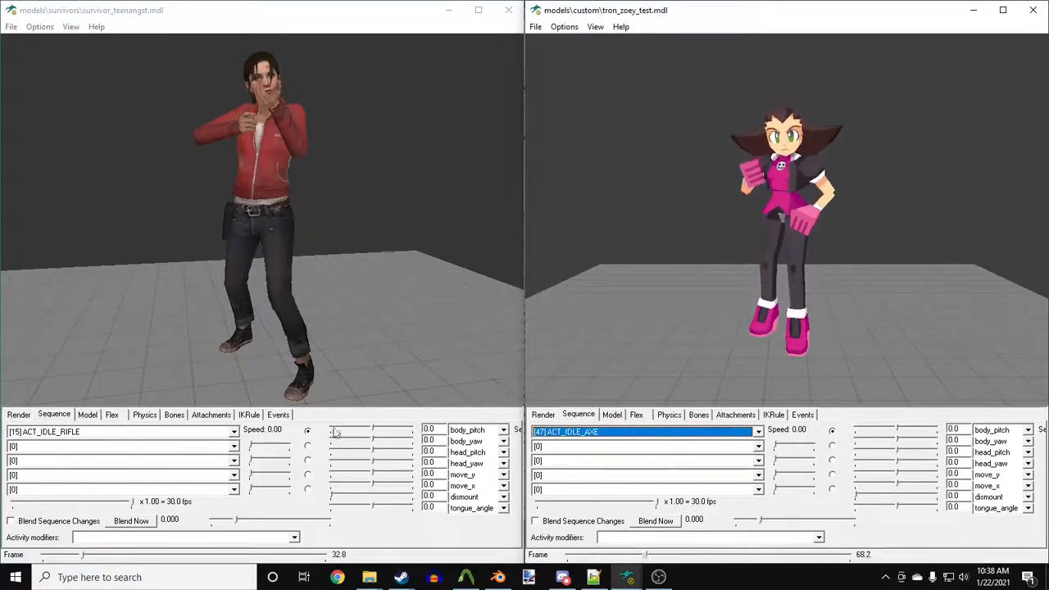
click(185, 432)
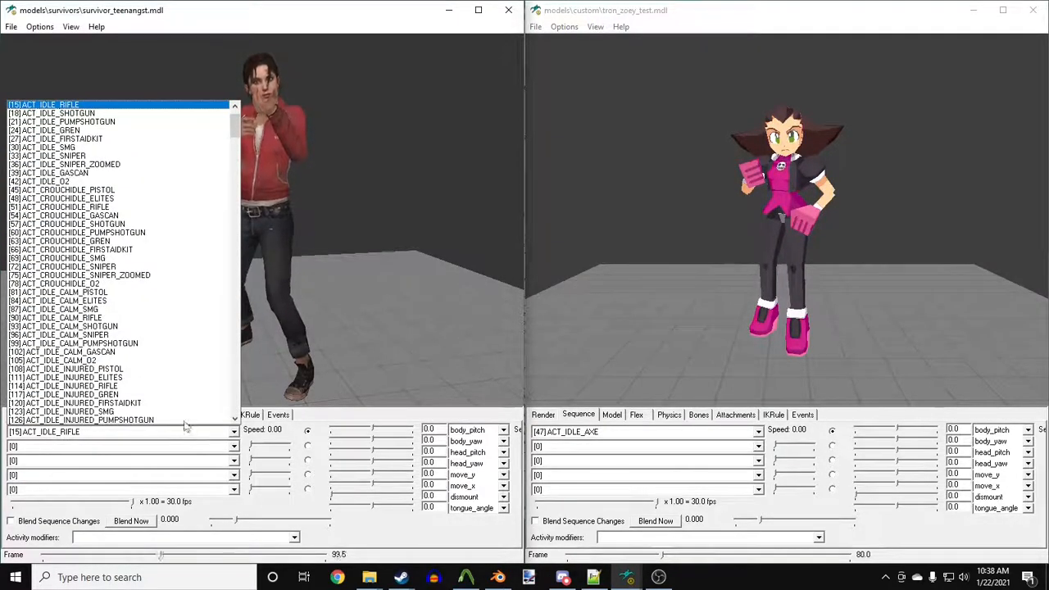
click(115, 190)
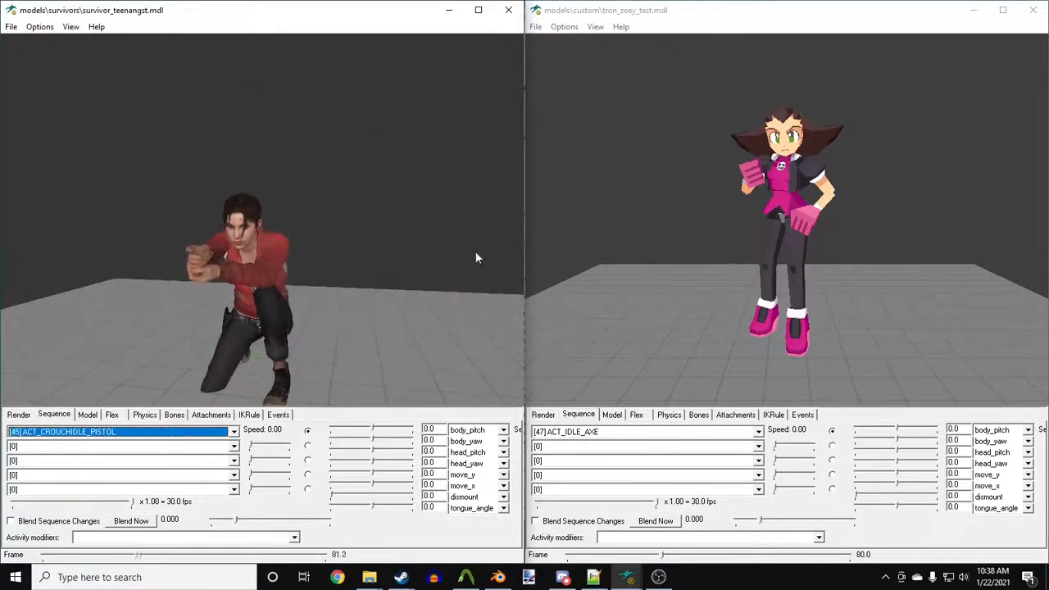
click(777, 224)
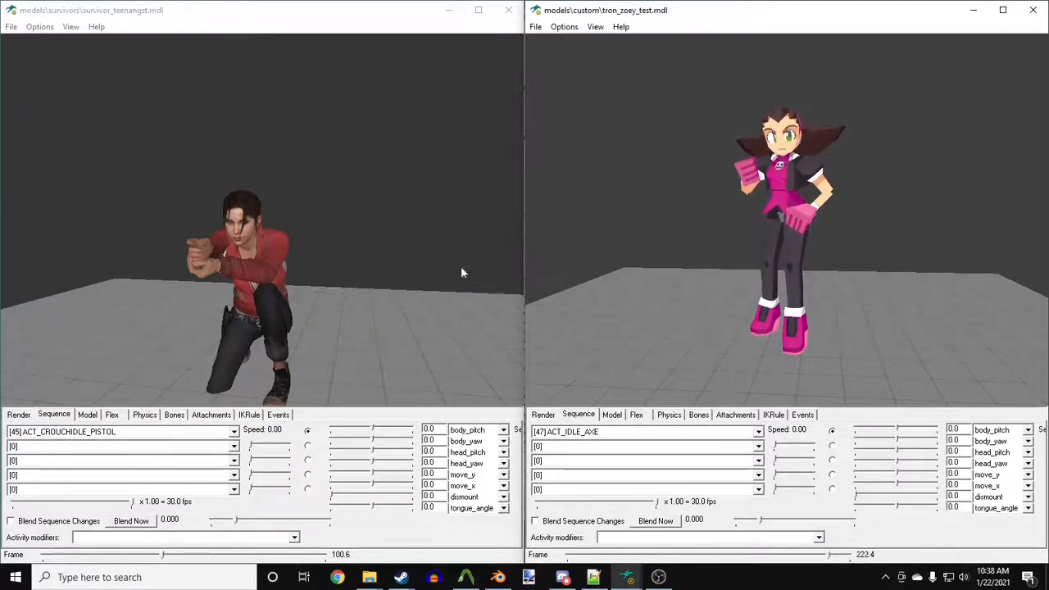
key(alt+Tab)
click(316, 217)
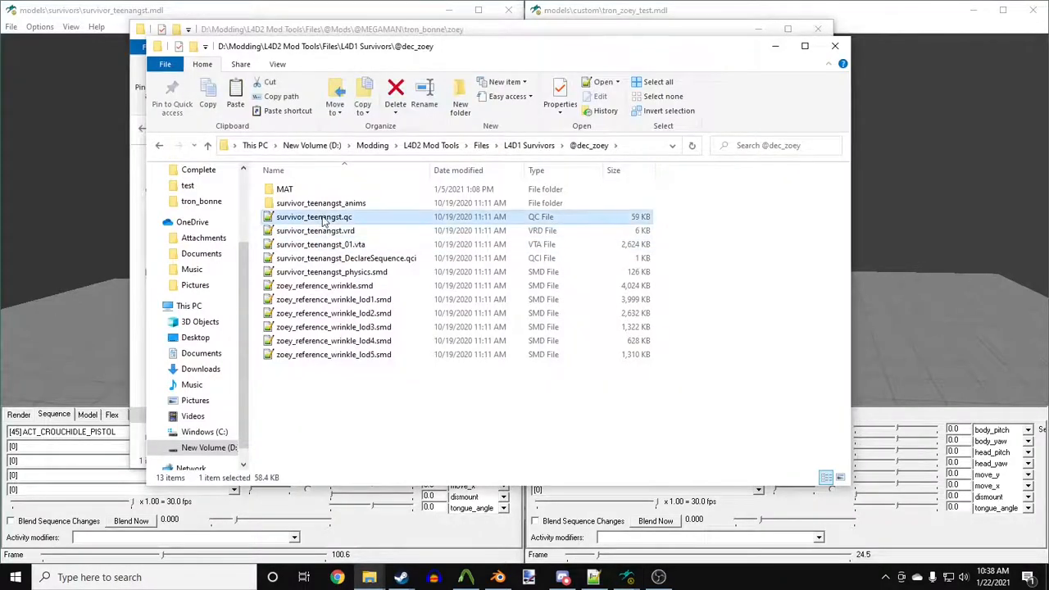
click(383, 31)
key(ctrl+v)
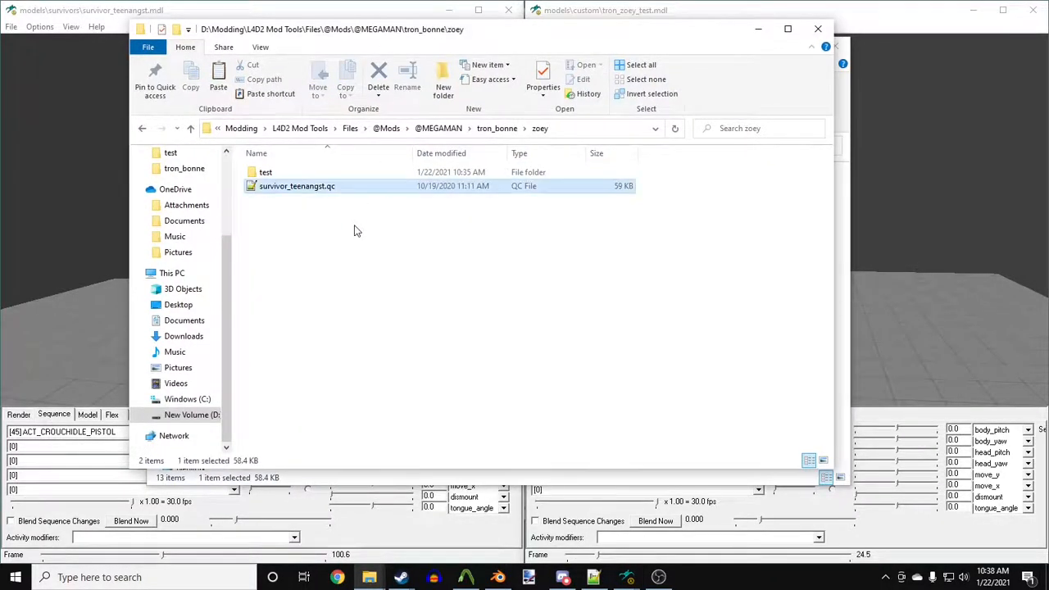
Copy survivor_producer_anims, output.smd, tron_01.vta, tron_original.smd, tron_phy.smd, tron_ref.smd and tron_shadow.smd from tron_bonne into its zoey folder.
click(484, 133)
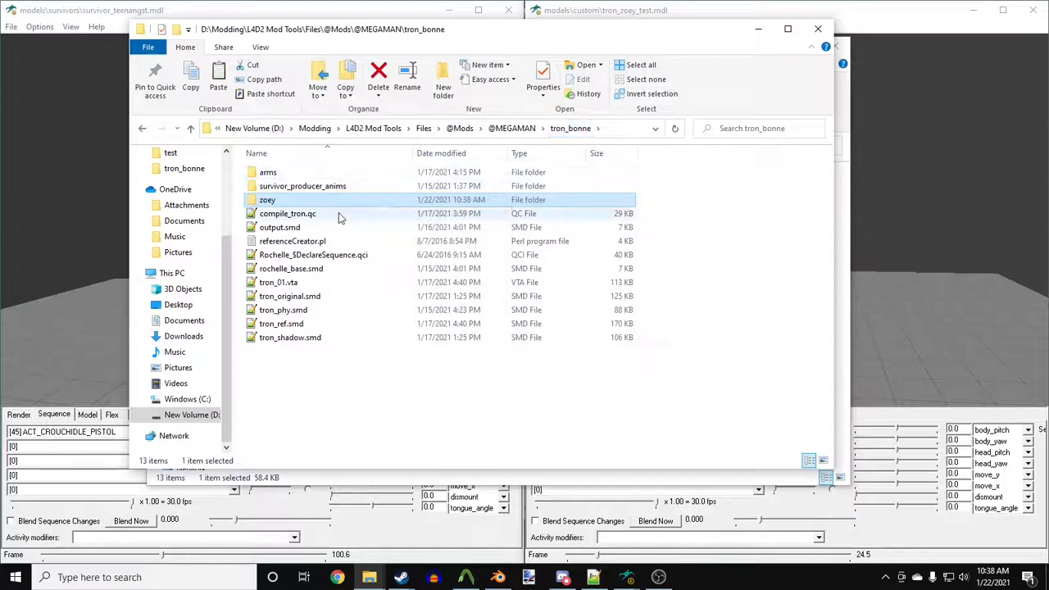
click(323, 188)
ctrl+click(310, 228)
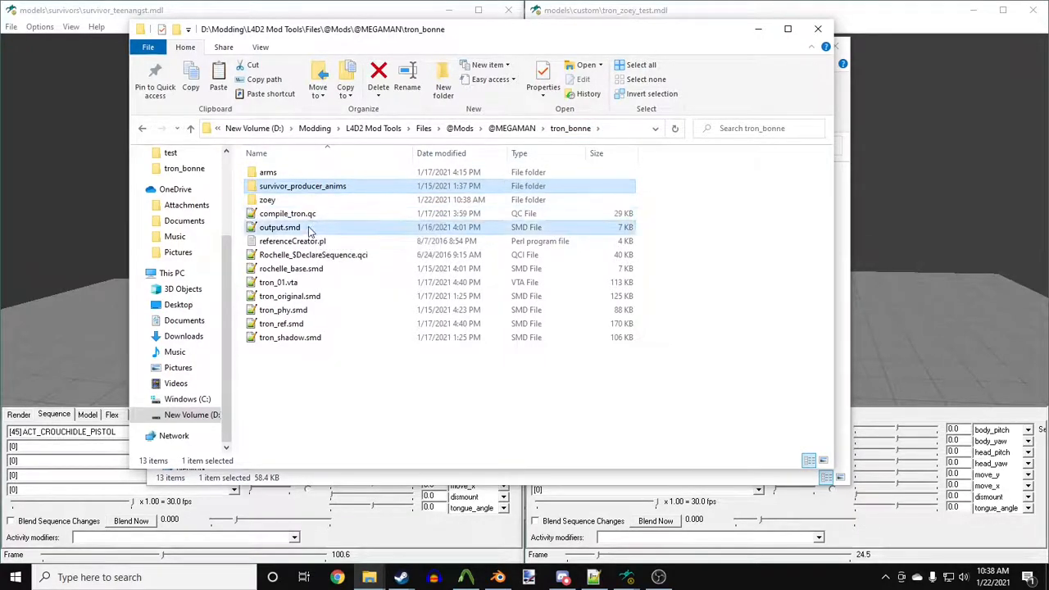
ctrl+click(283, 282)
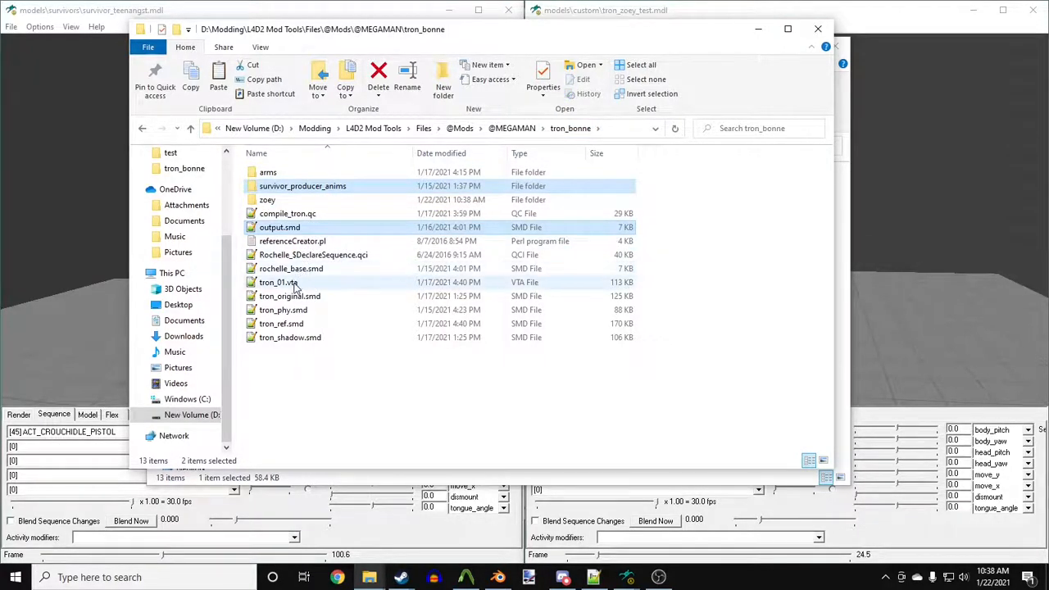
ctrl+click(288, 297)
ctrl+click(293, 311)
ctrl+click(291, 325)
ctrl+click(291, 338)
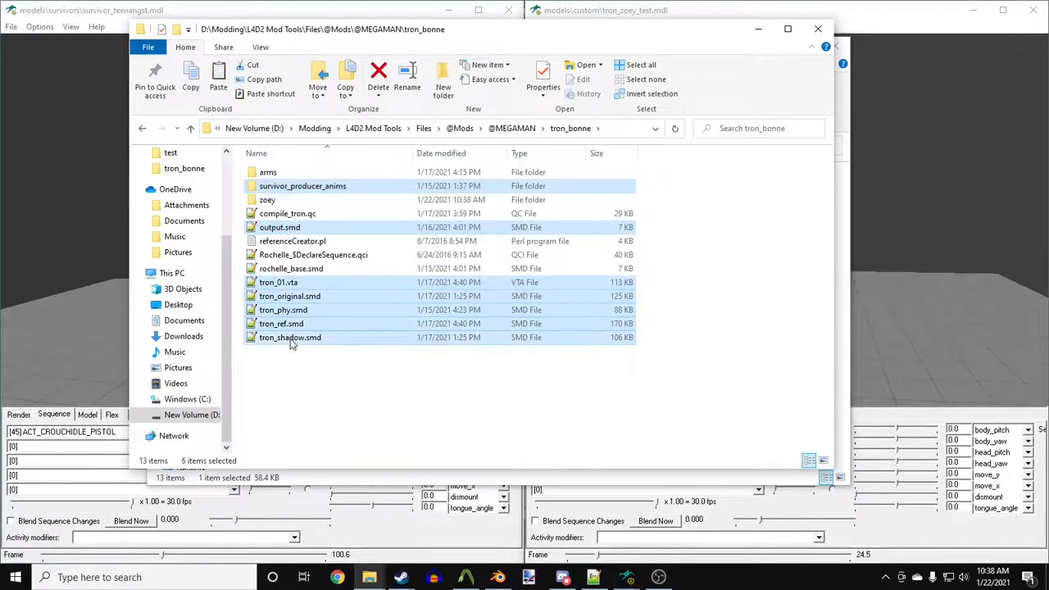
double_click(278, 201)
key(ctrl+v)
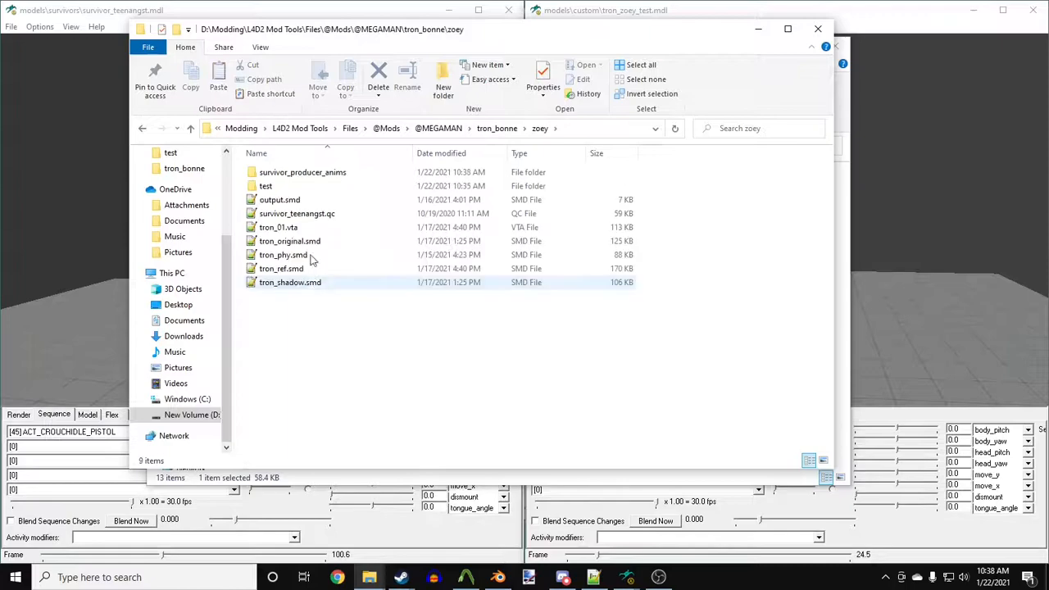
Rename survivor_teenangst.qc in the zoey folder as compile_tron_zoey.qc.
click(295, 213)
key(F2)
key(BackSpace)
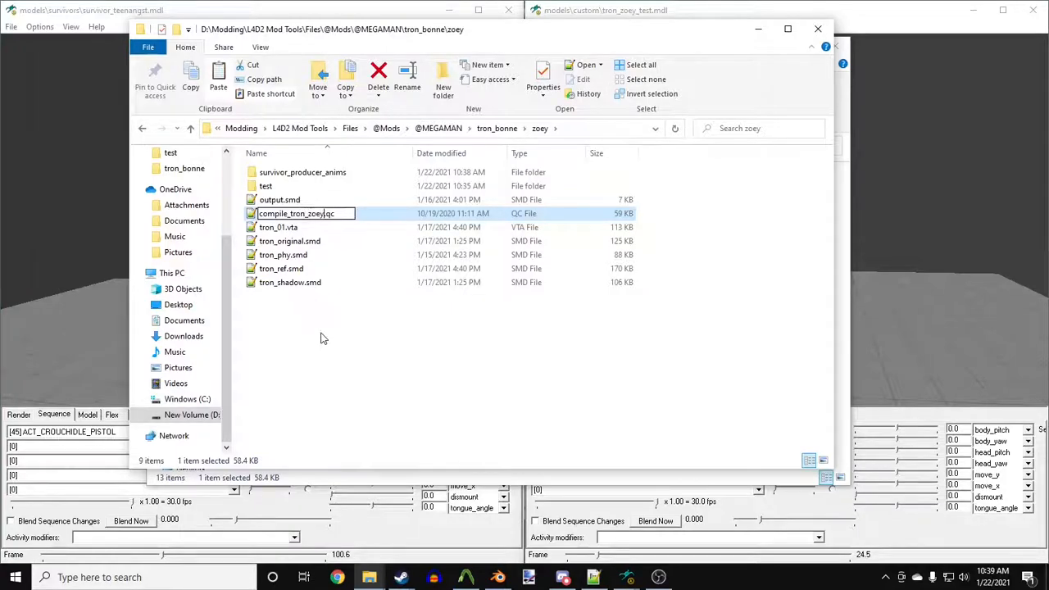
key(Return)
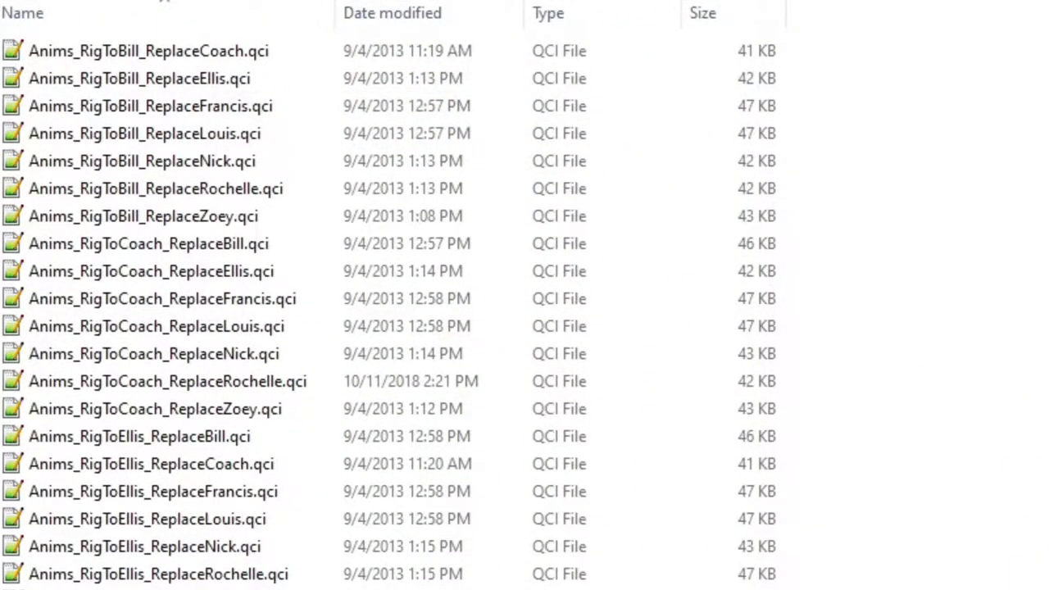
Find Anims_RigToRochelle_ReplaceZoey.qci among the animation QCI files and copy it into the zoey folder.
scroll(893, 106, down, 1)
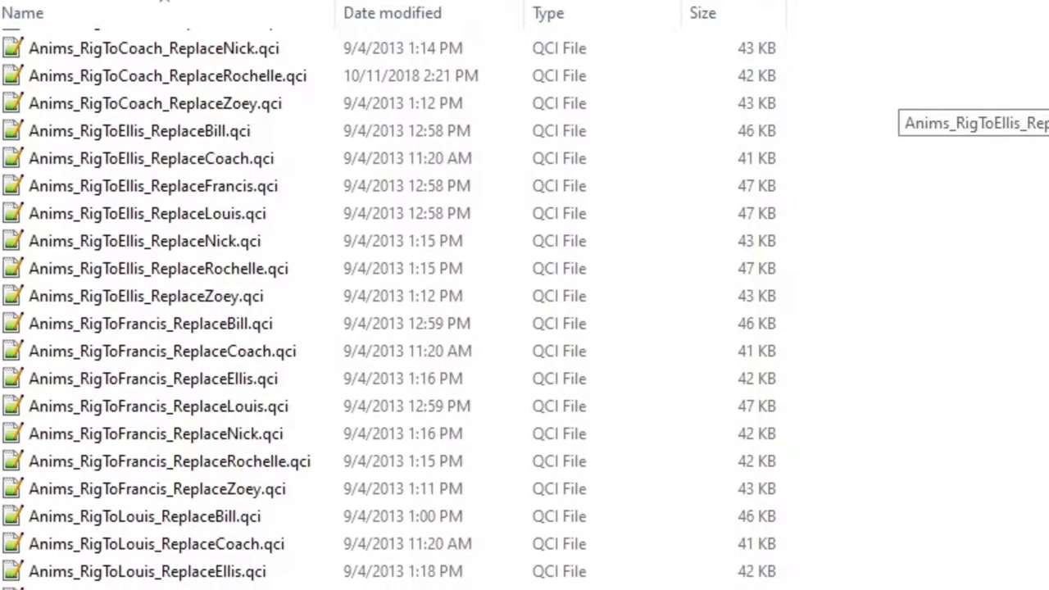
scroll(893, 107, down, 2)
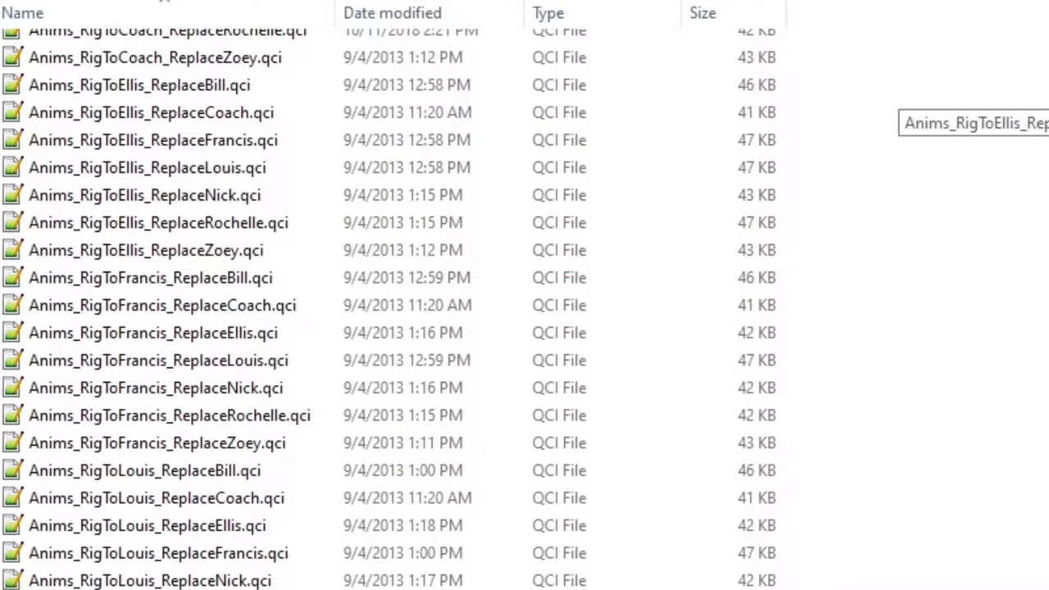
scroll(892, 106, down, 2)
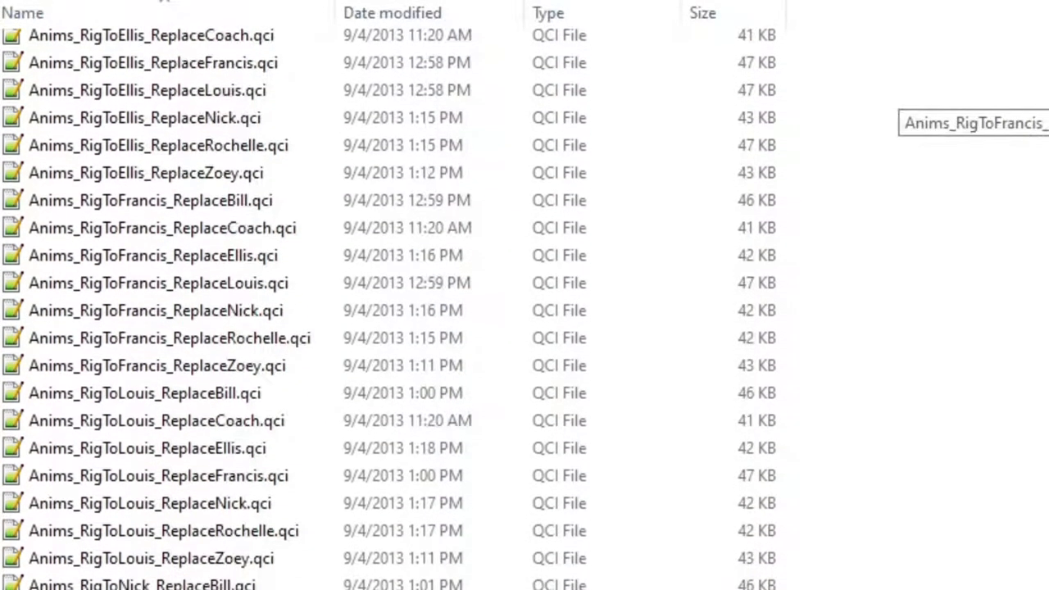
scroll(893, 106, down, 2)
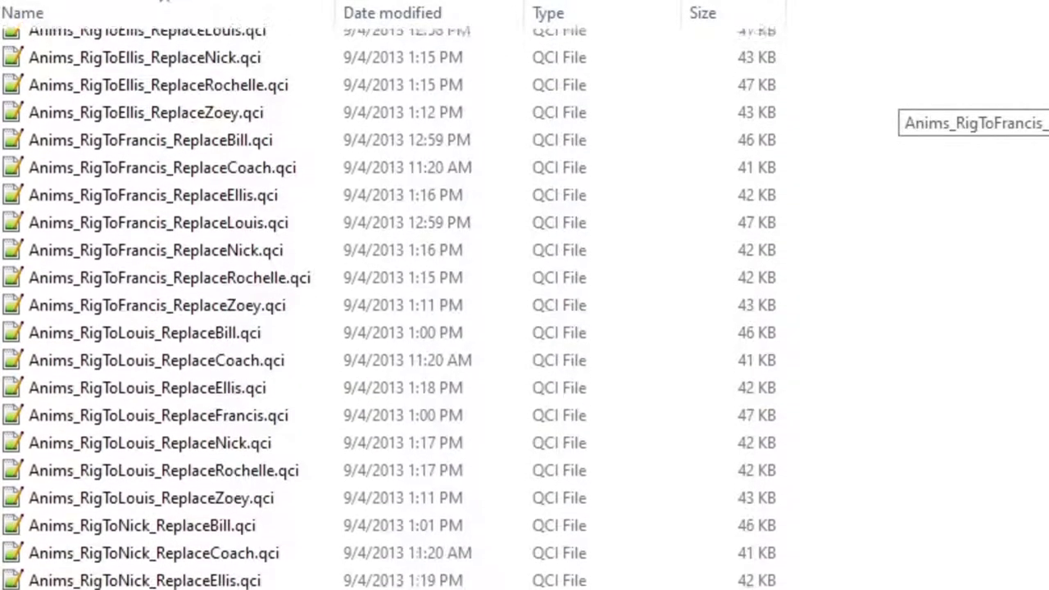
scroll(893, 107, down, 2)
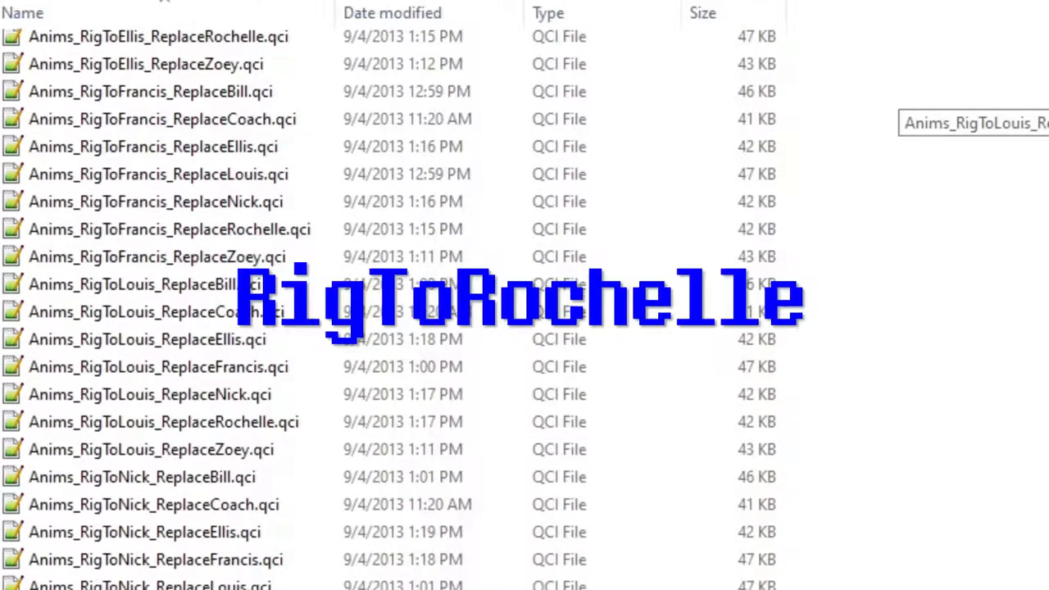
scroll(893, 107, down, 2)
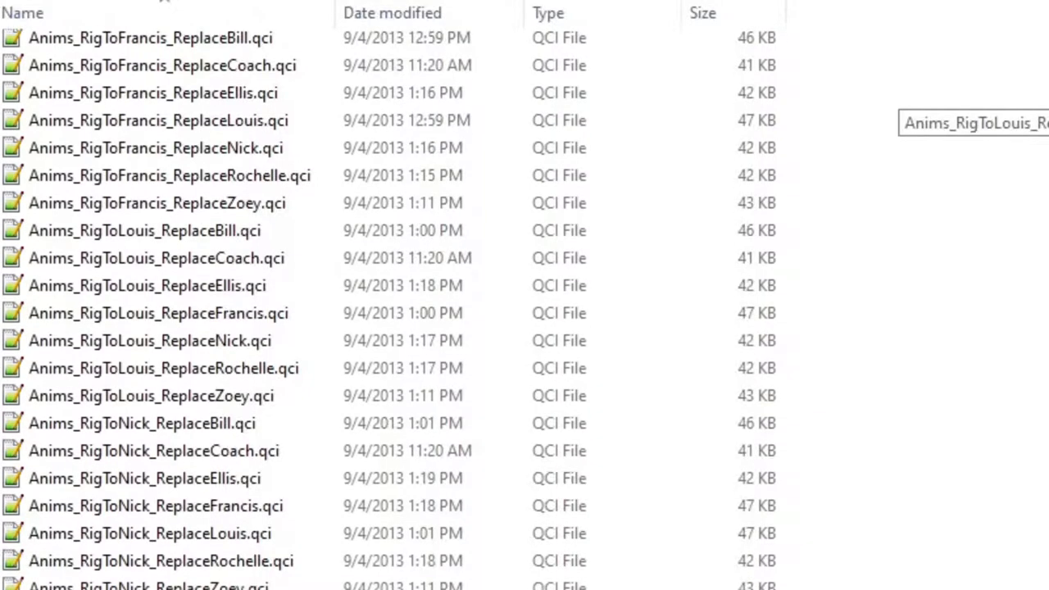
scroll(893, 106, down, 2)
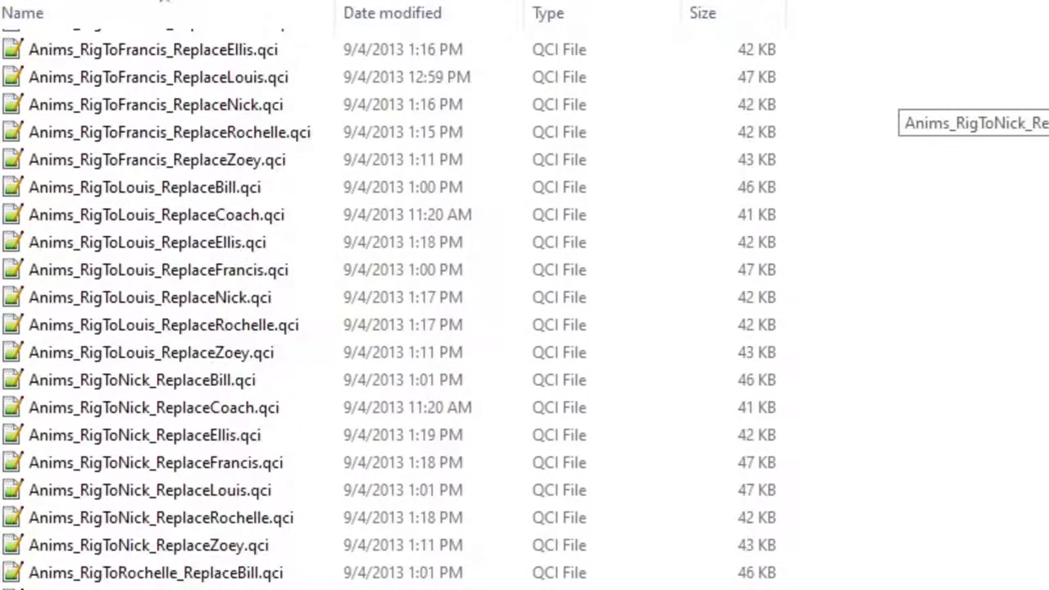
scroll(893, 106, down, 3)
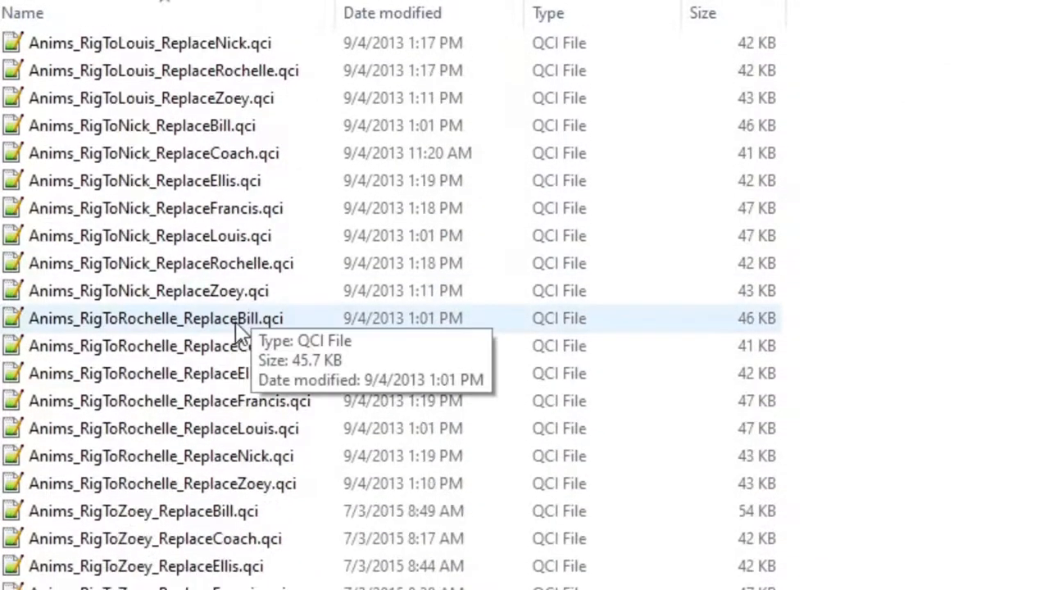
click(250, 318)
shift+click(197, 483)
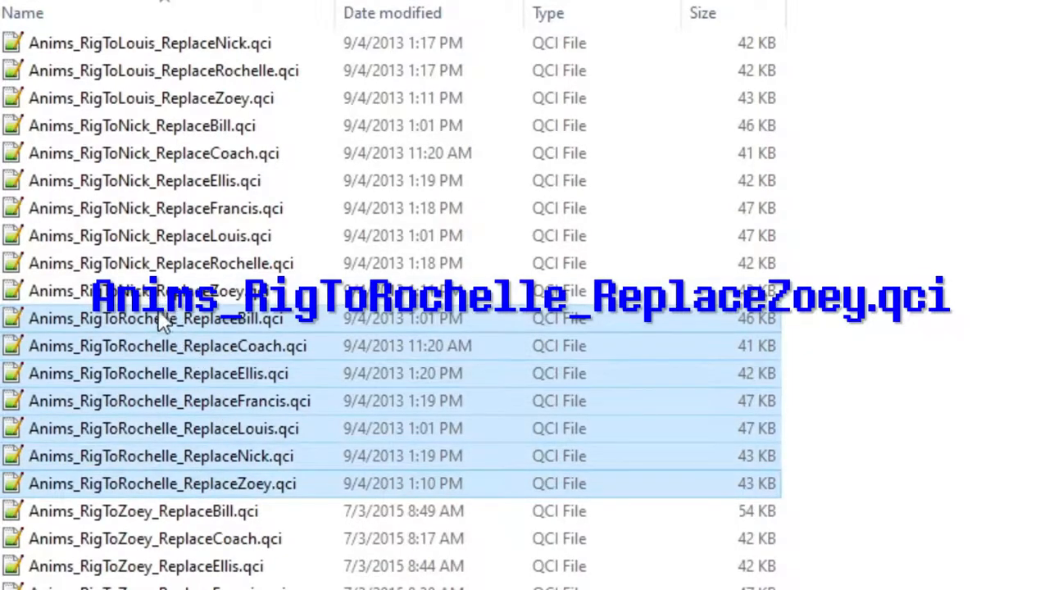
click(172, 487)
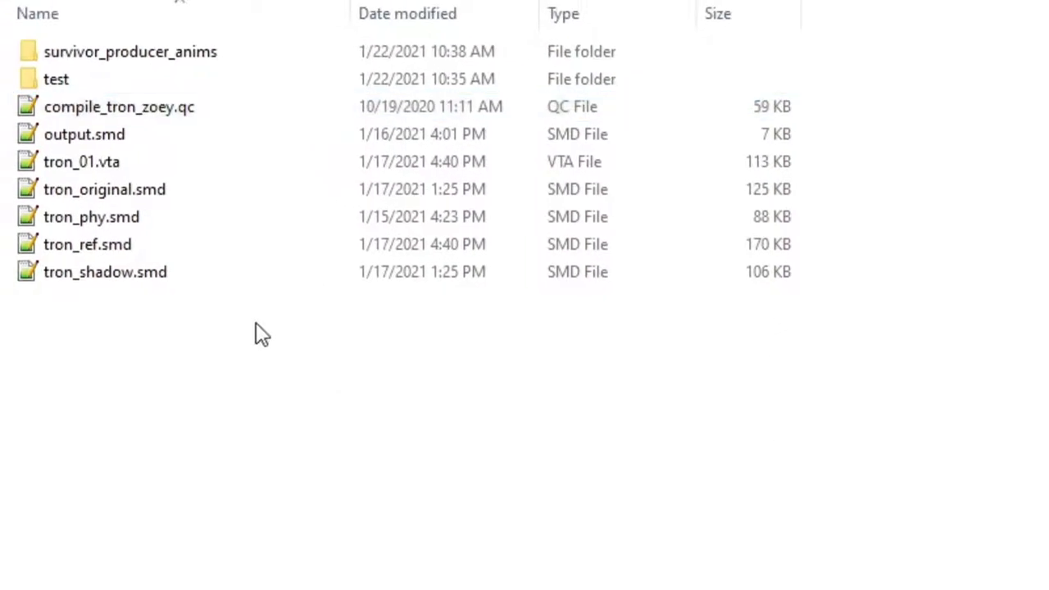
key(ctrl+v)
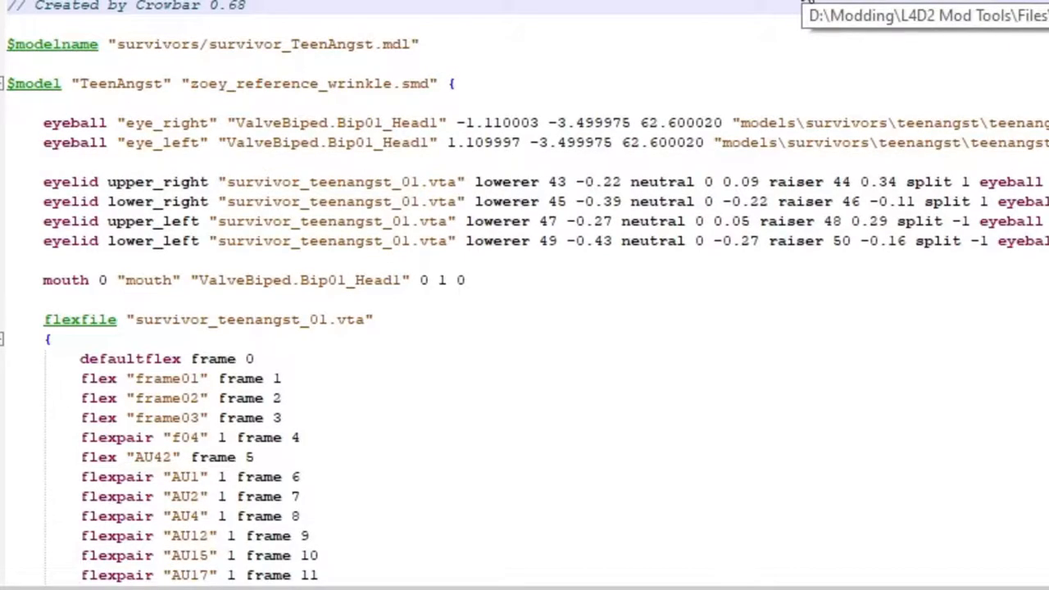
Duplicate the $modelname line for survivor_TeenAngst.mdl directly beneath the original in compile_tron_zoey.qc.
drag(419, 44, 7, 44)
key(ctrl+c)
click(438, 42)
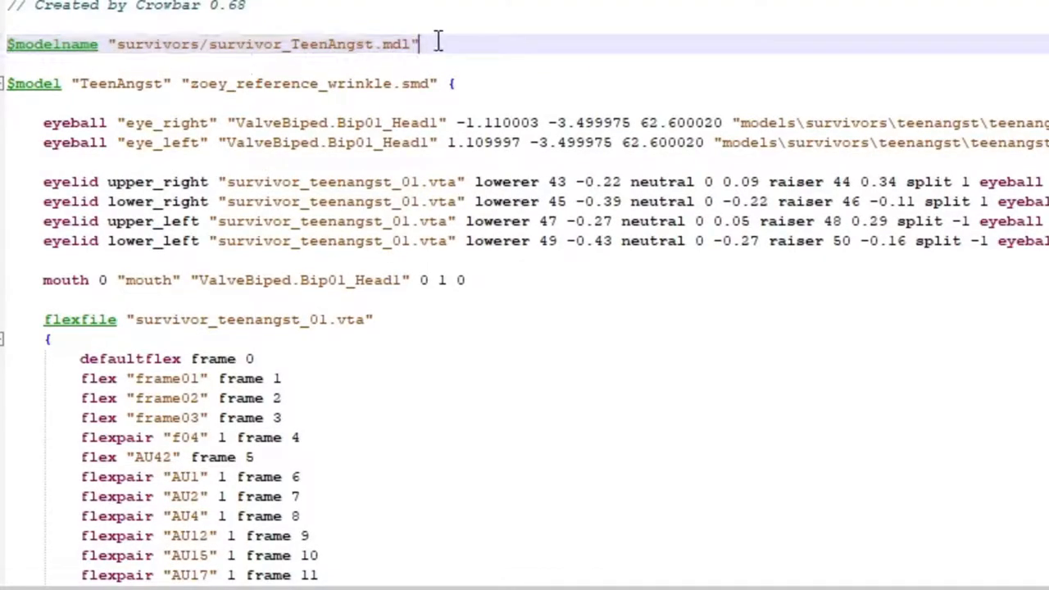
key(Return)
key(ctrl+v)
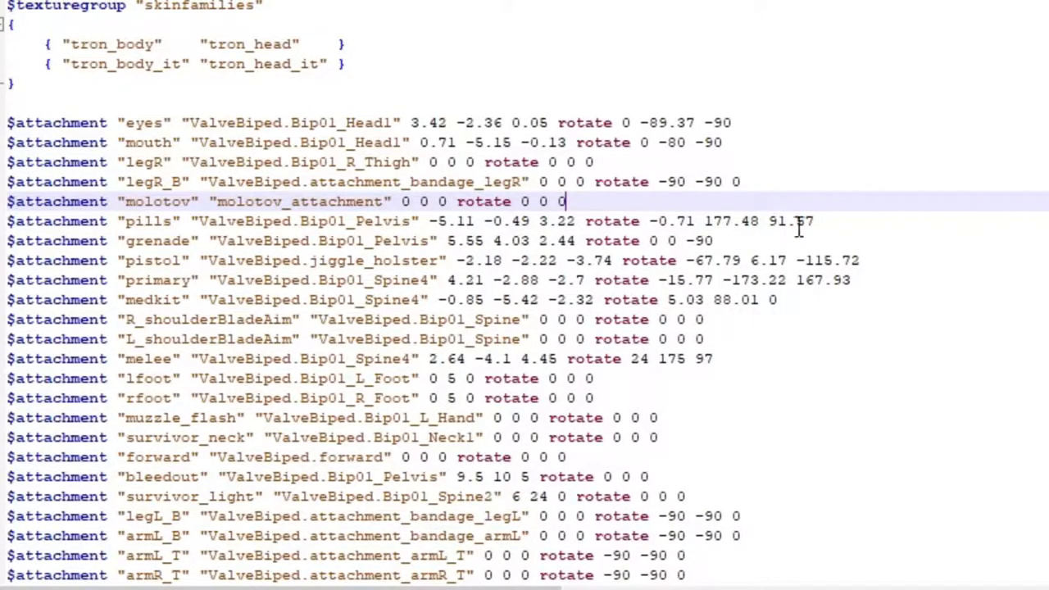
Replace the pills and grenade $attachment lines in compile_tron_zoey.qc with the pills_attachment and molotov_attachment versions from Zoey's original QC.
drag(835, 223, 7, 222)
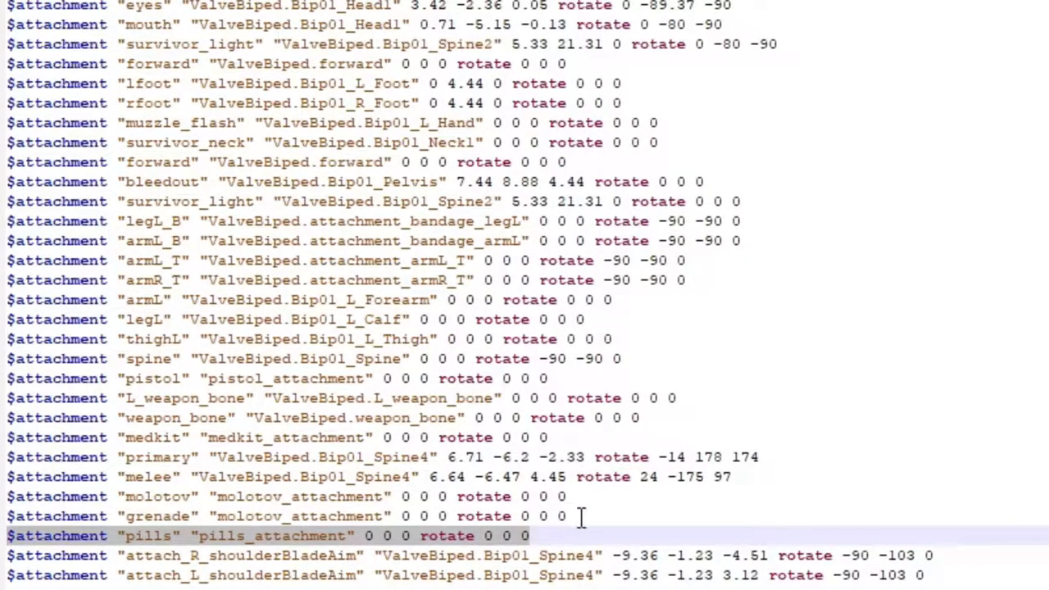
drag(580, 516, 7, 516)
key(ctrl+c)
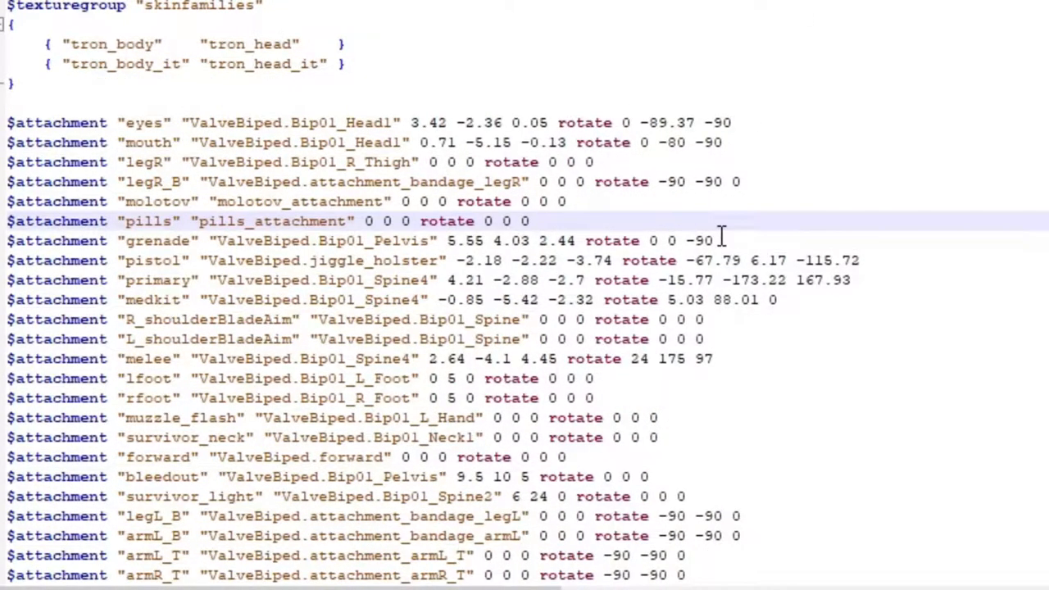
drag(720, 237, 61, 247)
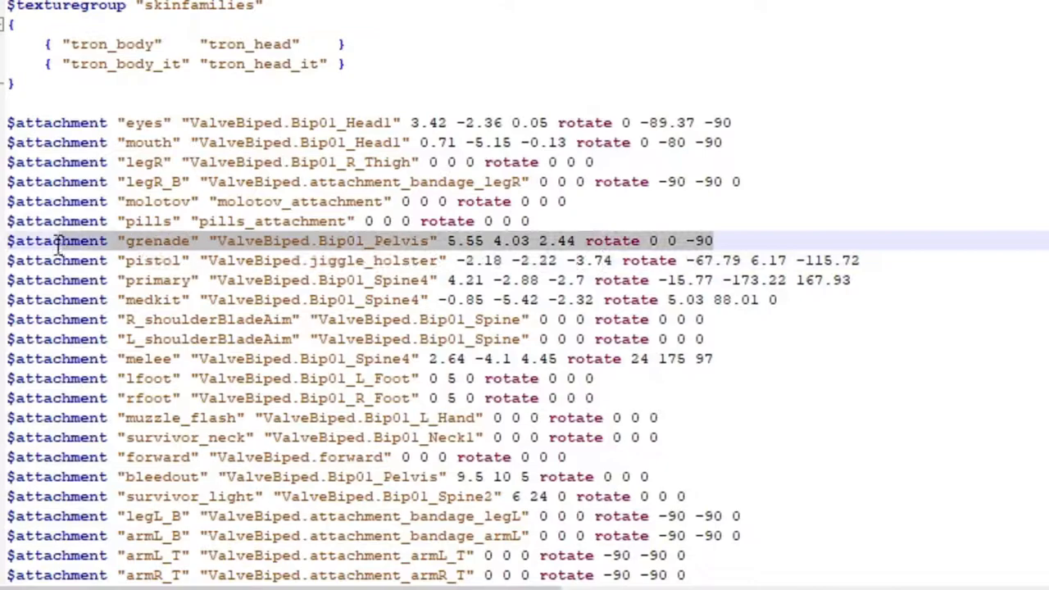
key(ctrl+v)
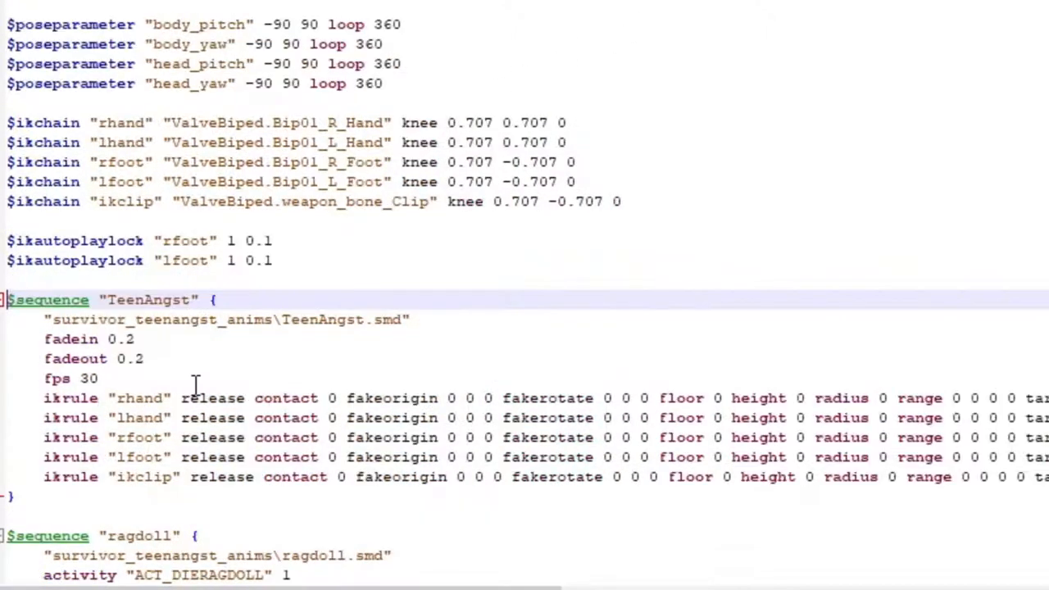
Delete the TeenAngst and ragdoll sequences and both TeenAngst $includemodel lines from compile_tron_zoey.qc.
scroll(211, 299, down, 6)
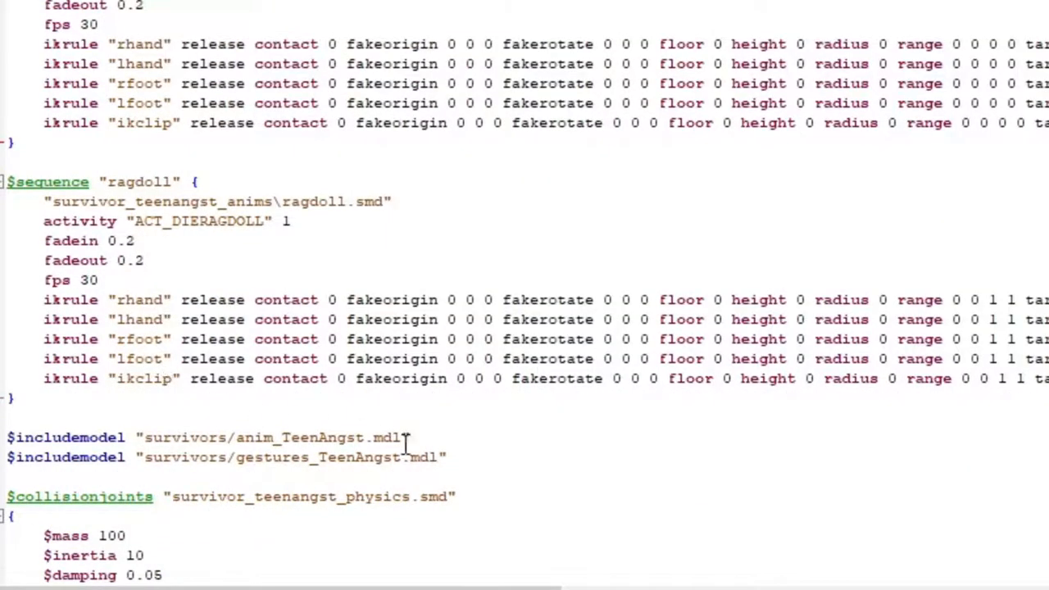
shift+click(468, 457)
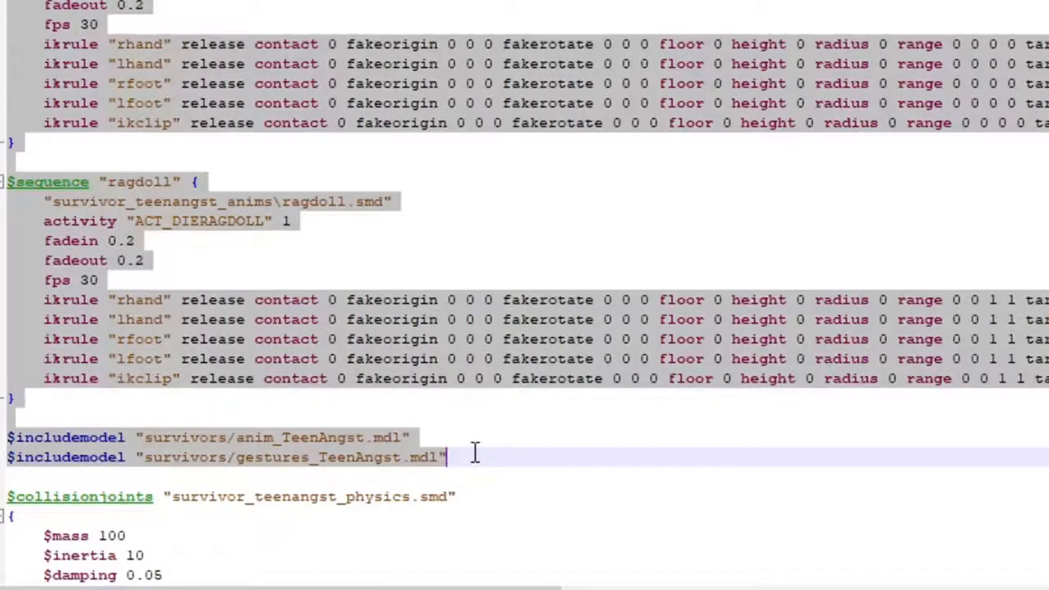
key(Delete)
Copy everything from the Rochelle_$DeclareSequence.qci include through the end of the $collisionjoints block in compile_tron.qc.
click(598, 2)
scroll(111, 325, down, 11)
scroll(31, 401, down, 3)
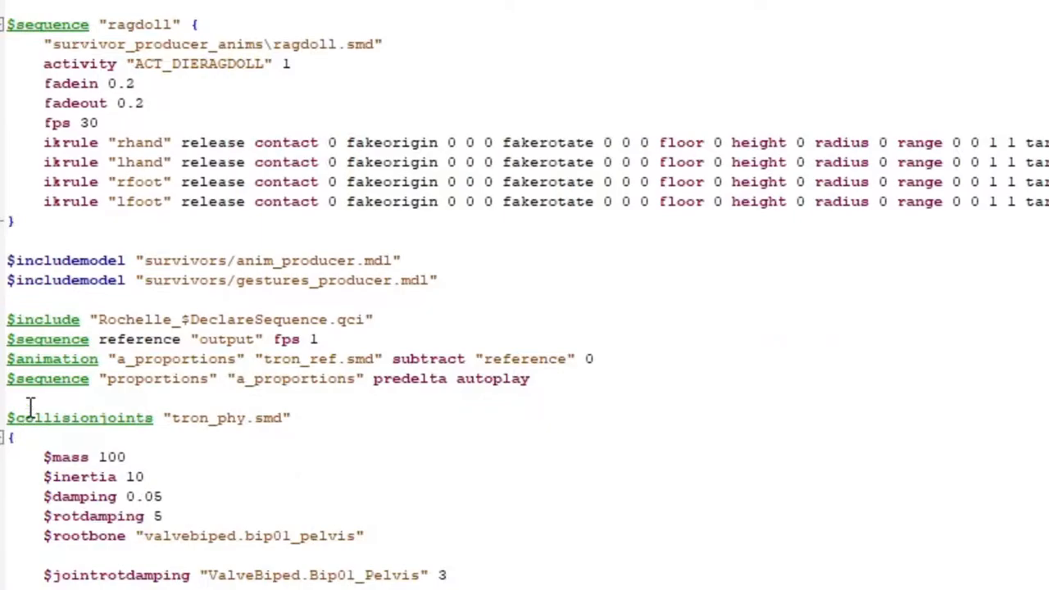
click(4, 324)
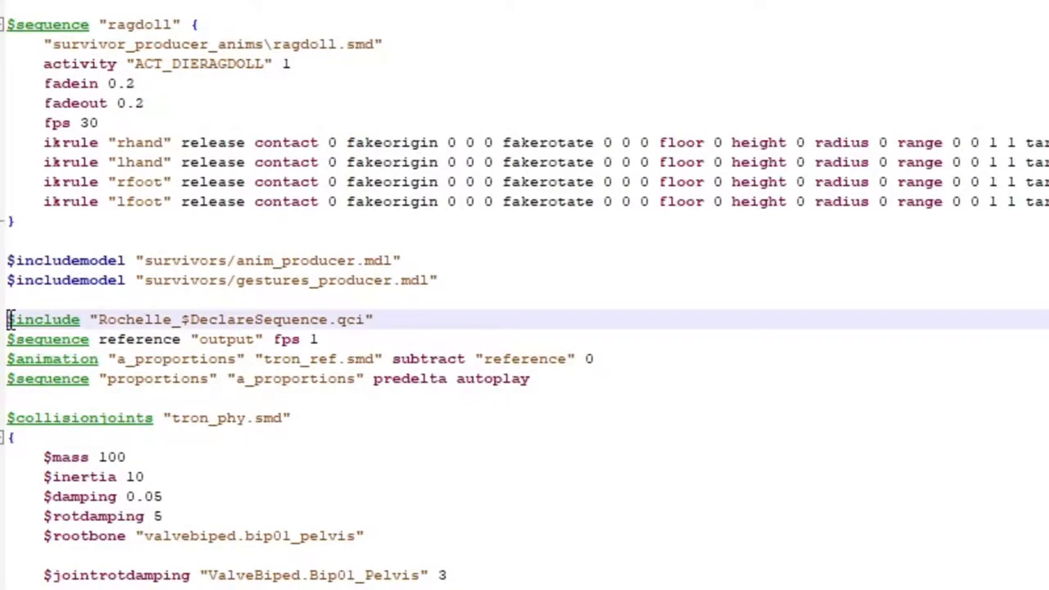
scroll(168, 422, down, 20)
scroll(168, 418, down, 6)
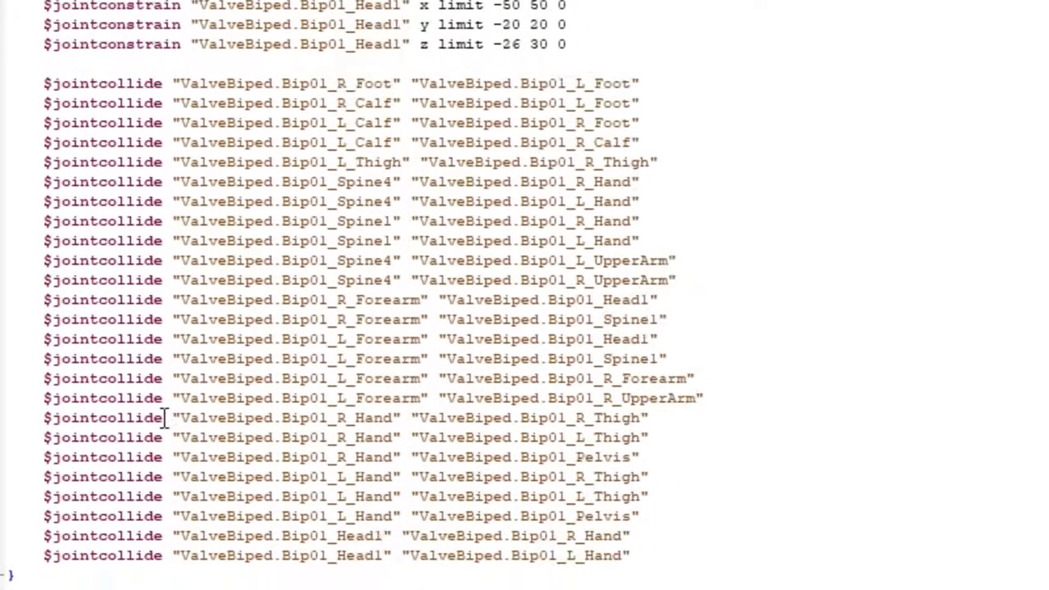
shift+click(33, 573)
key(ctrl+v)
Replace the old $collisionjoints block in compile_tron_zoey.qc with the copied include, proportions sequences and tron_phy.smd collision block.
scroll(133, 475, down, 20)
scroll(115, 496, down, 15)
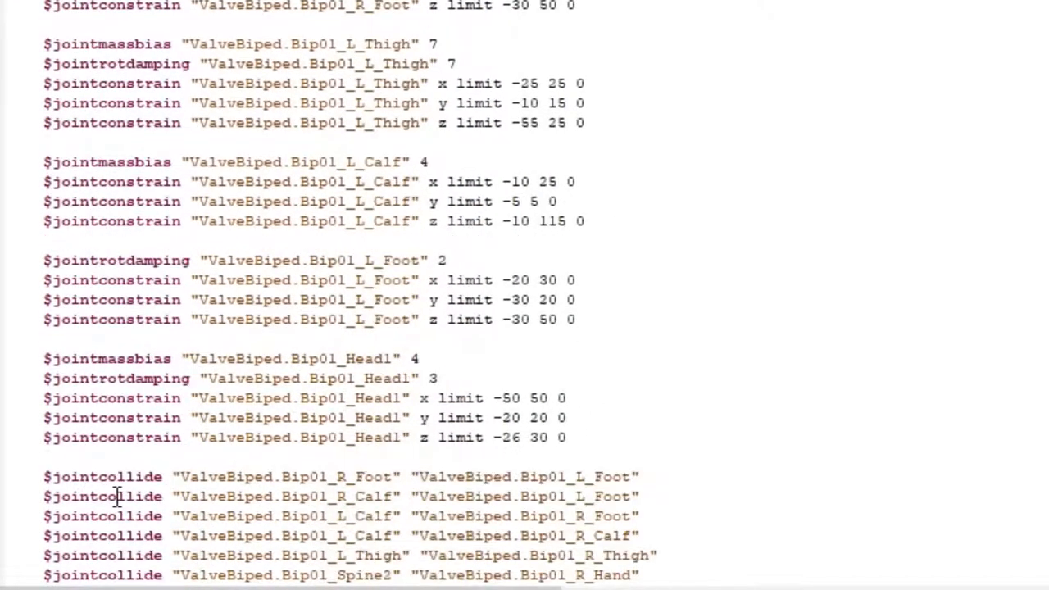
shift+click(42, 554)
key(ctrl+v)
Change the $include above the reference sequence in compile_tron_zoey.qc to Anims_RigToRochelle_ReplaceZoey.qci.
scroll(445, 384, up, 18)
scroll(445, 384, up, 20)
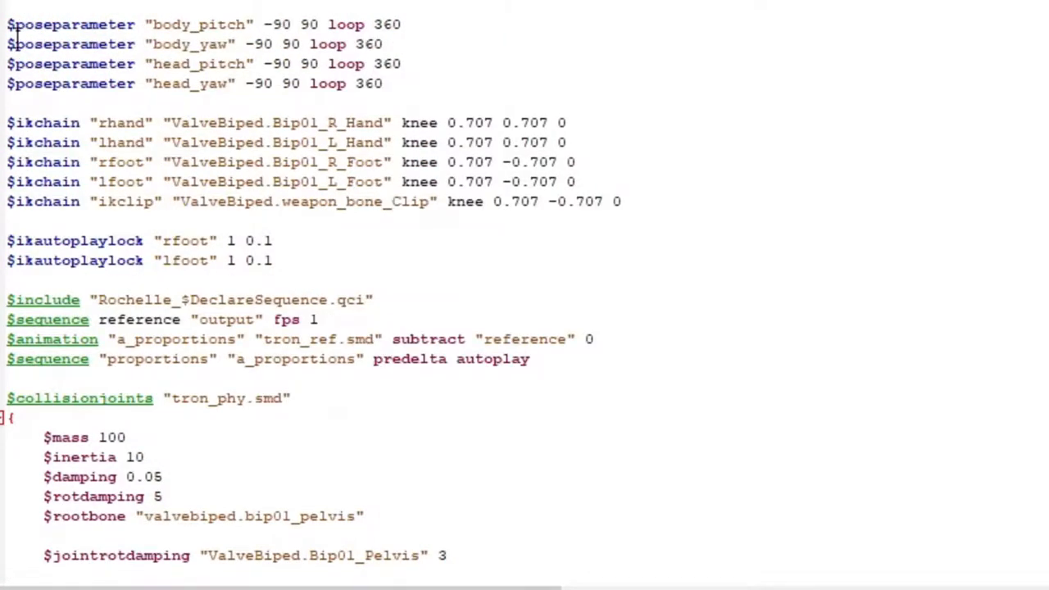
drag(328, 305, 116, 303)
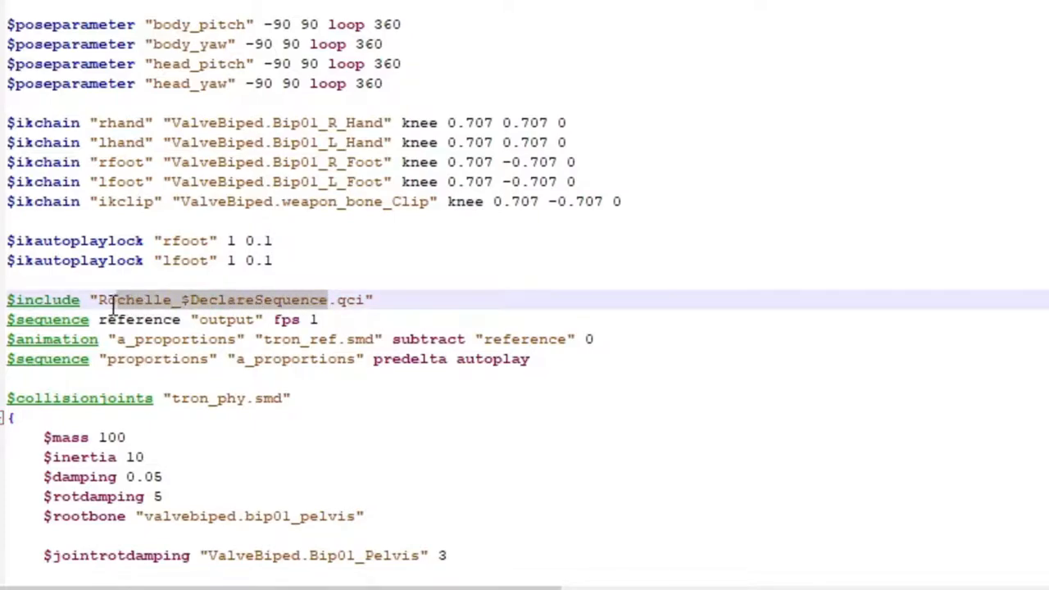
text(Anims_RigToRochelle_ReplaceZoey)
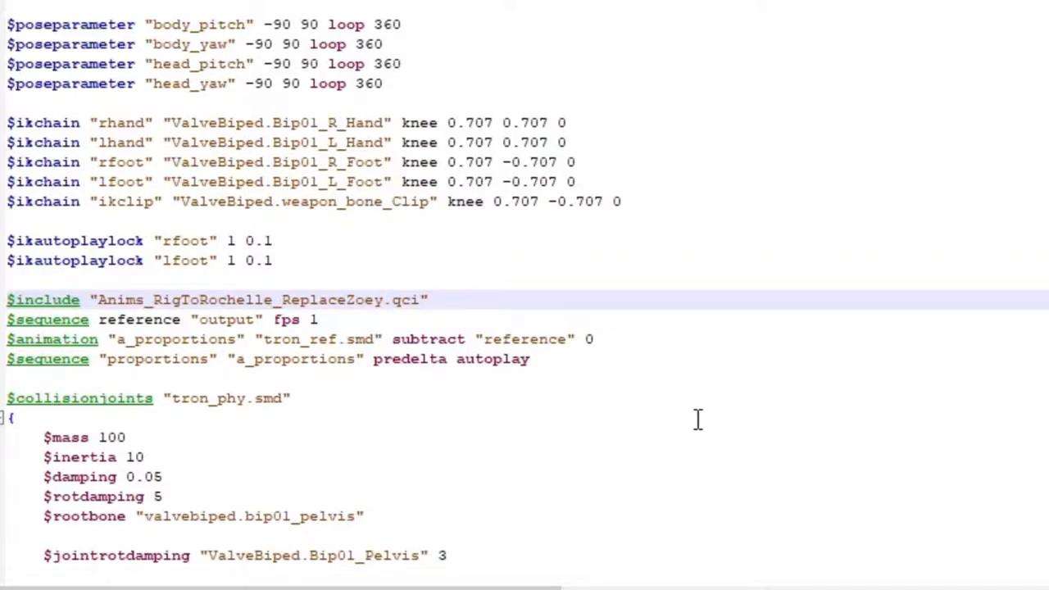
Set the CustomZoey sequence's source in Anims_RigToRochelle_ReplaceZoey.qci to "survivor_producer_anims/producer".
scroll(393, 206, down, 3)
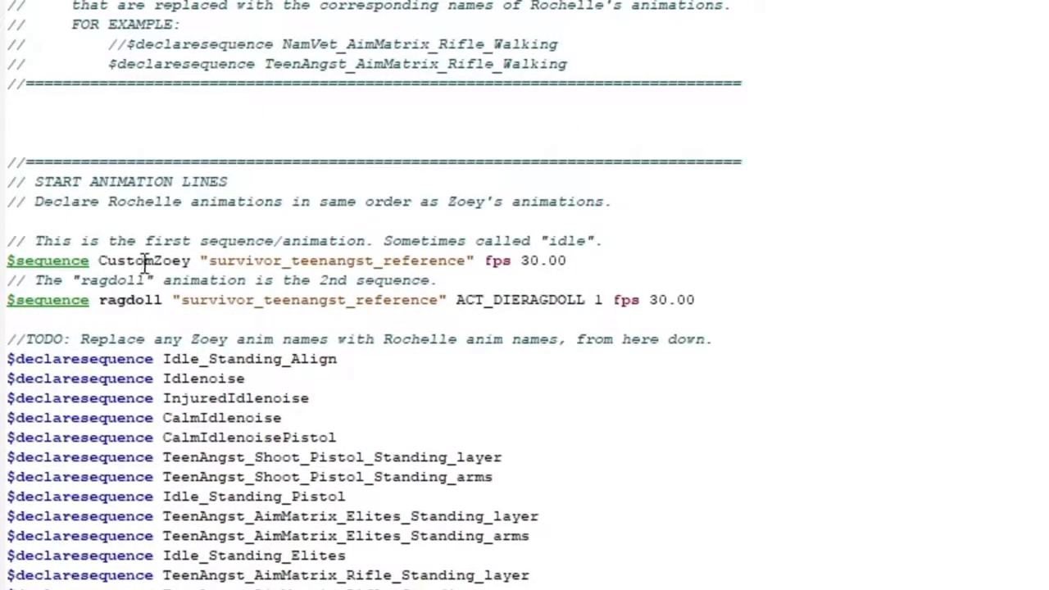
click(233, 260)
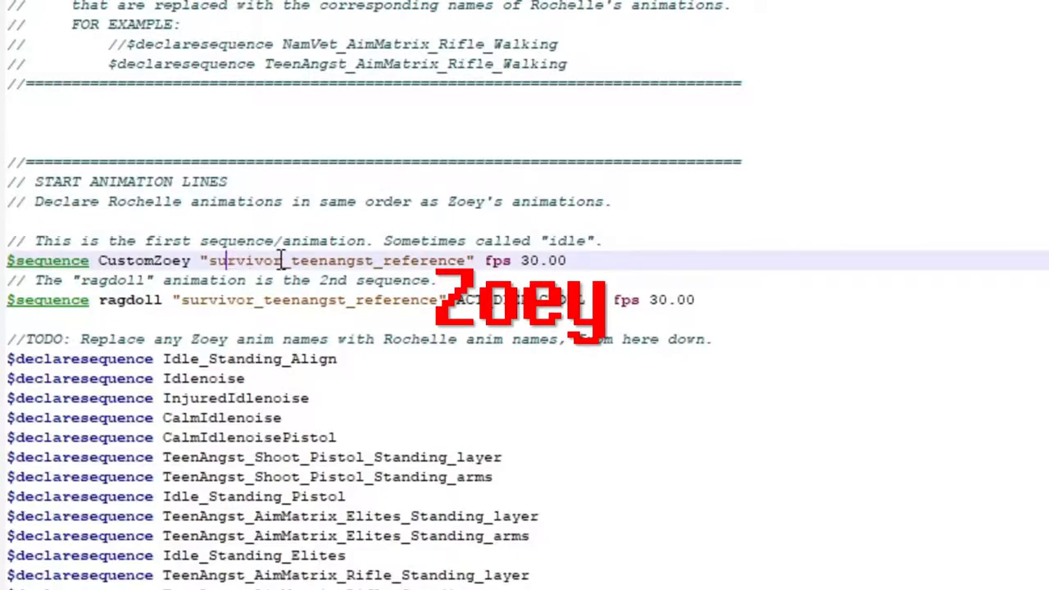
click(242, 301)
click(243, 242)
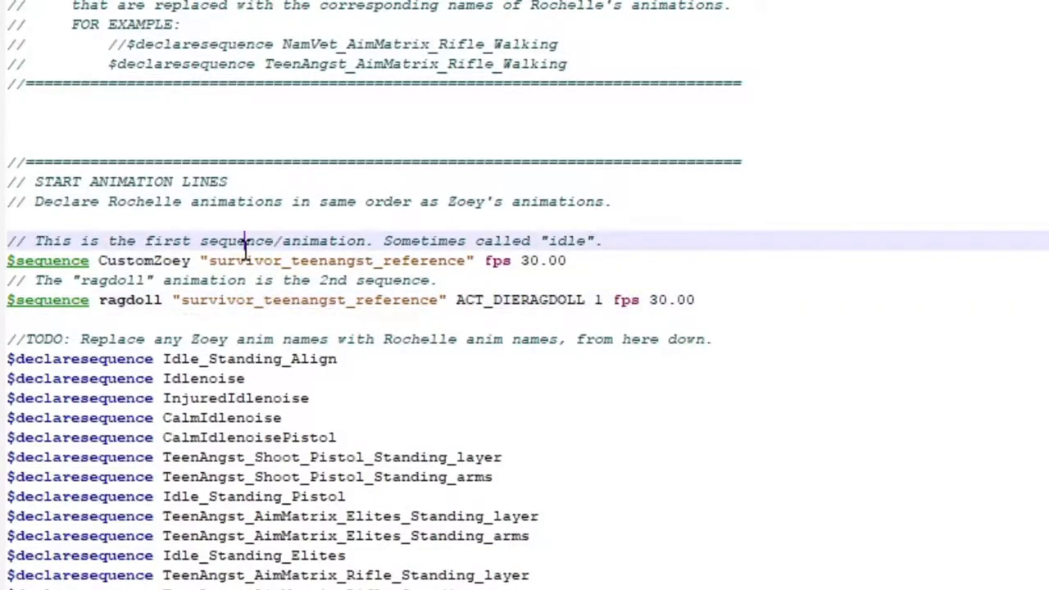
click(244, 258)
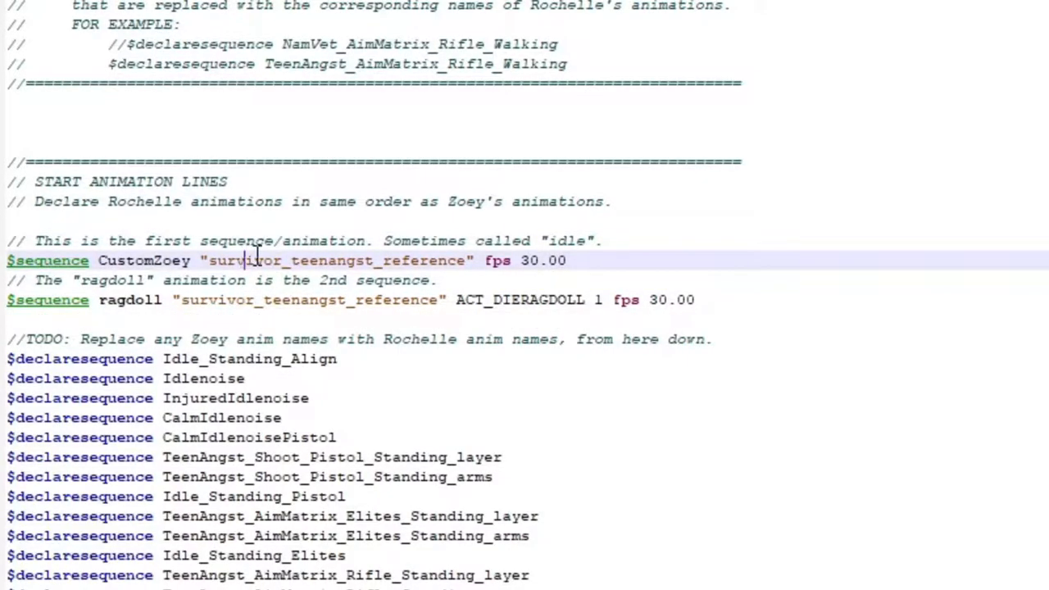
drag(465, 260, 210, 260)
text(survivor_producer_anims)
text(/producer)
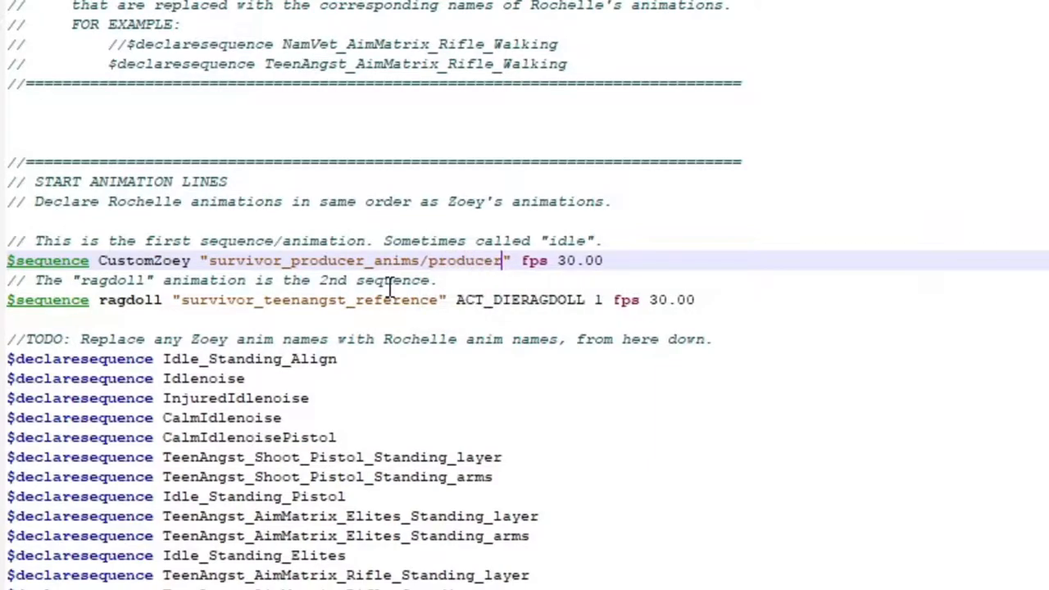
Set the ragdoll sequence's source in the same QCI file to "survivor_producer_anims/ragdoll".
drag(437, 300, 187, 300)
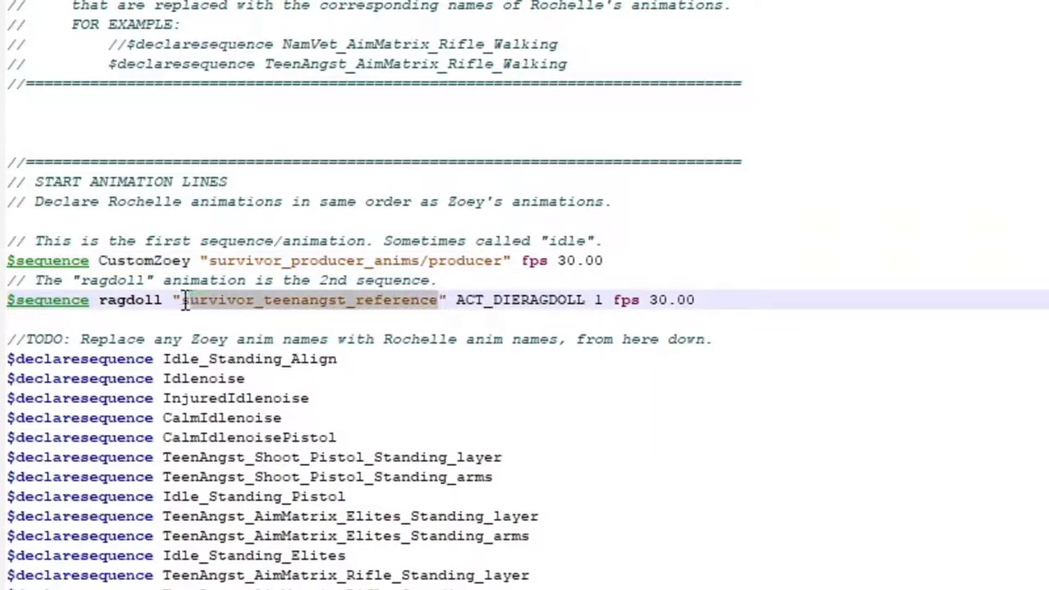
text(survivor_producer_anims)
text(/ragdoll)
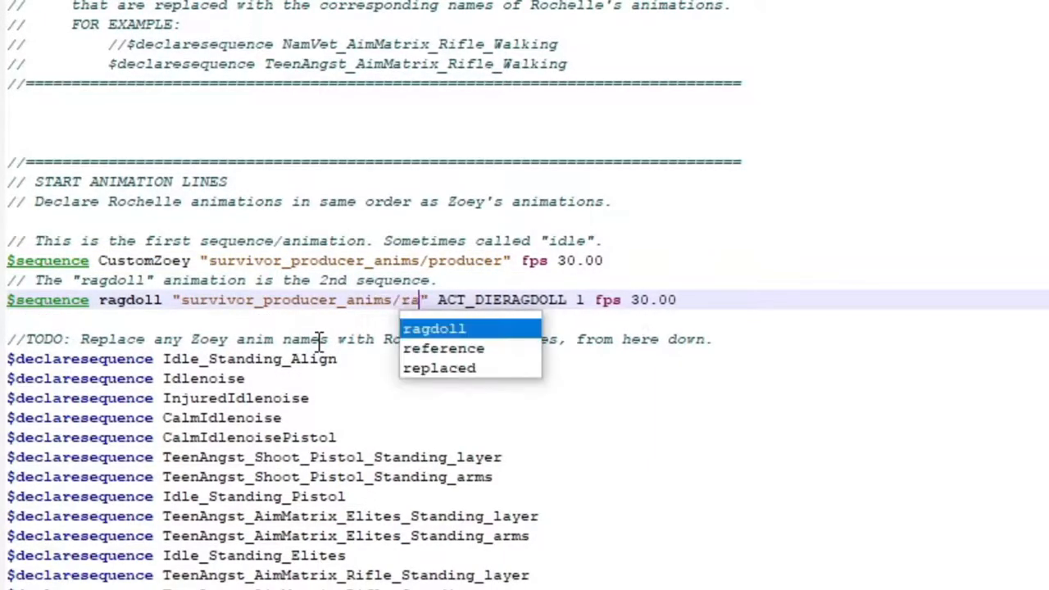
key(Escape)
Switch to Crowbar, compile compile_tron_zoey.qc and highlight the error about the attachment link in the log.
key(alt+Tab)
click(116, 103)
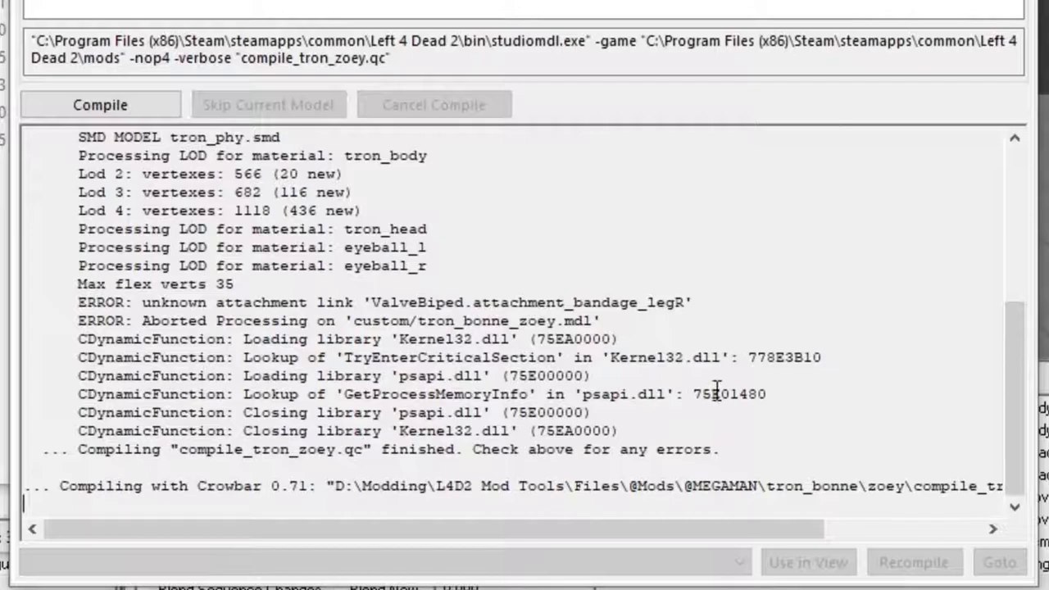
drag(697, 303, 178, 310)
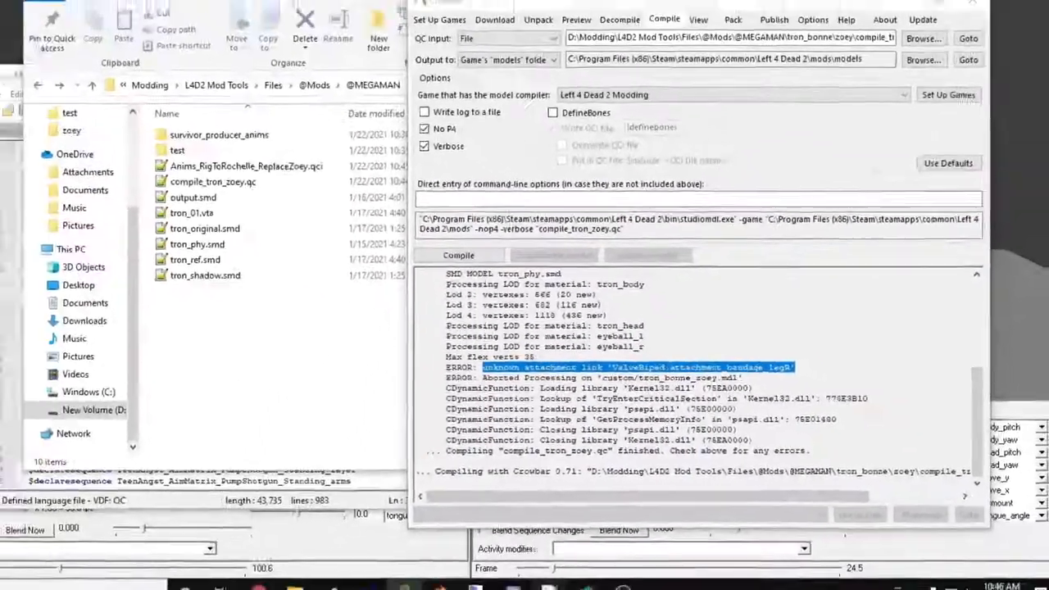
Compile compile_tron_zoey.qc with DefineBones enabled to write the !definebones QCI file, and turn DefineBones off again.
key(alt+Tab)
click(563, 170)
key(alt+Tab)
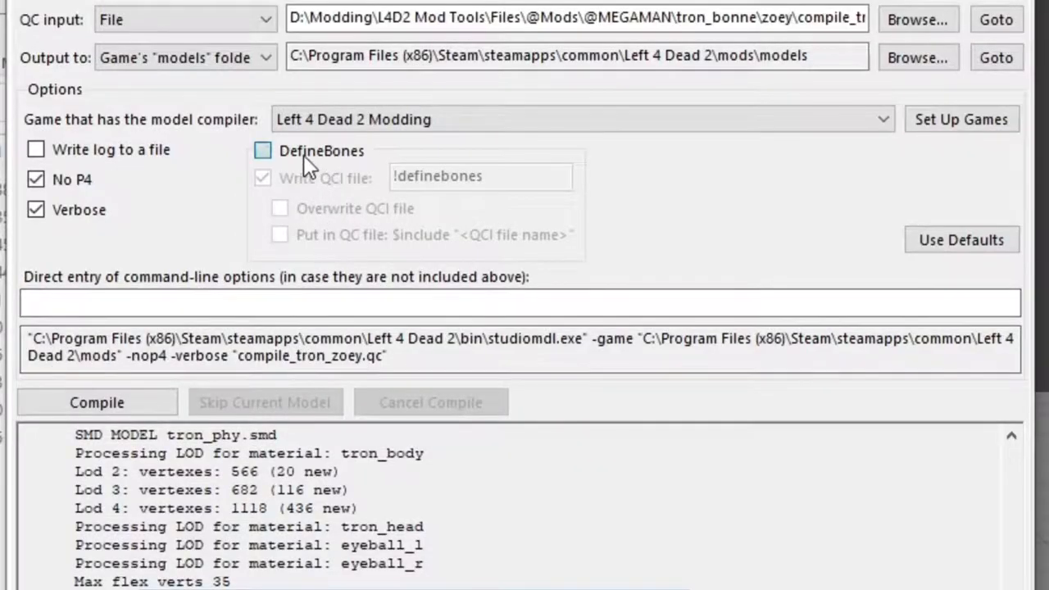
click(303, 155)
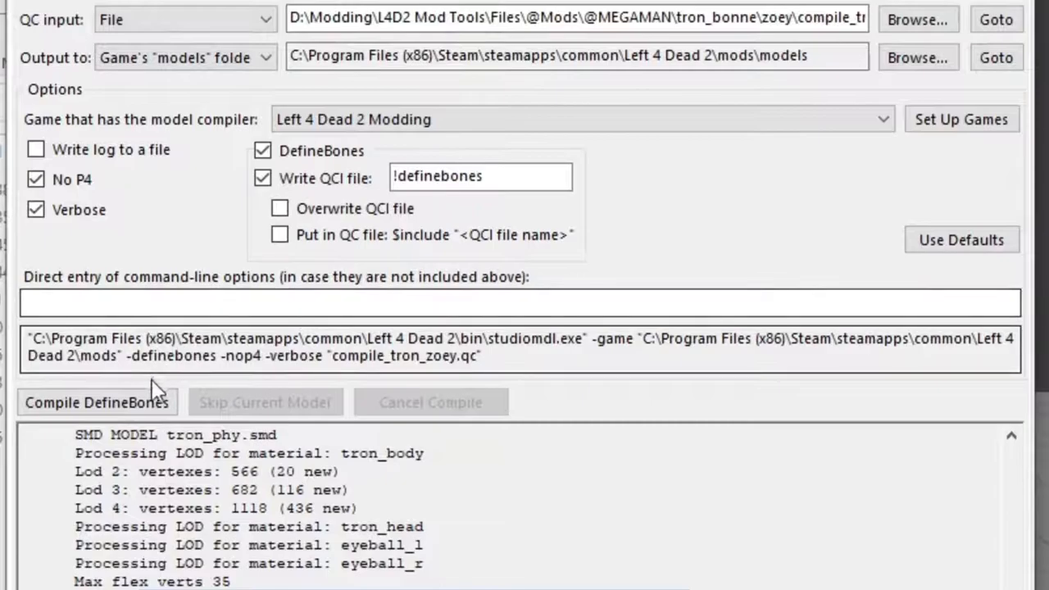
click(144, 399)
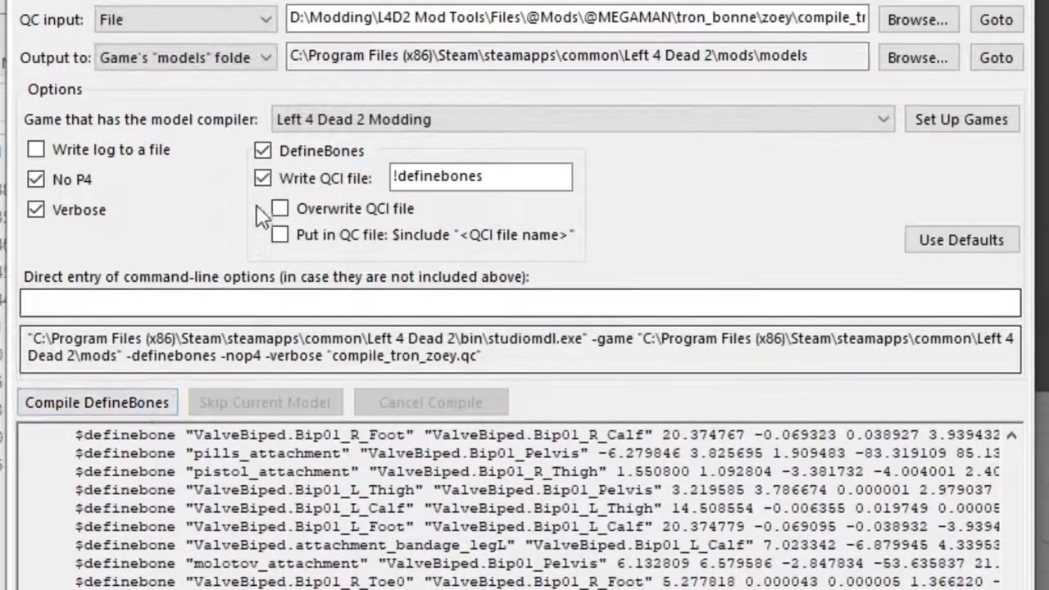
click(281, 151)
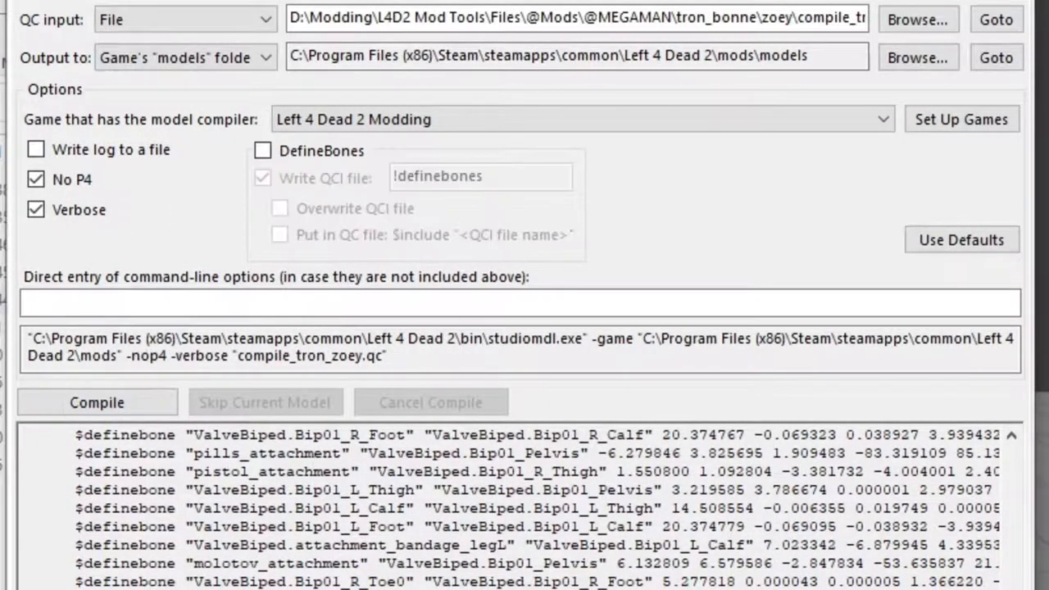
Rename !definebones.qci in the zoey folder as DefineBones.qci and open it for editing.
click(187, 208)
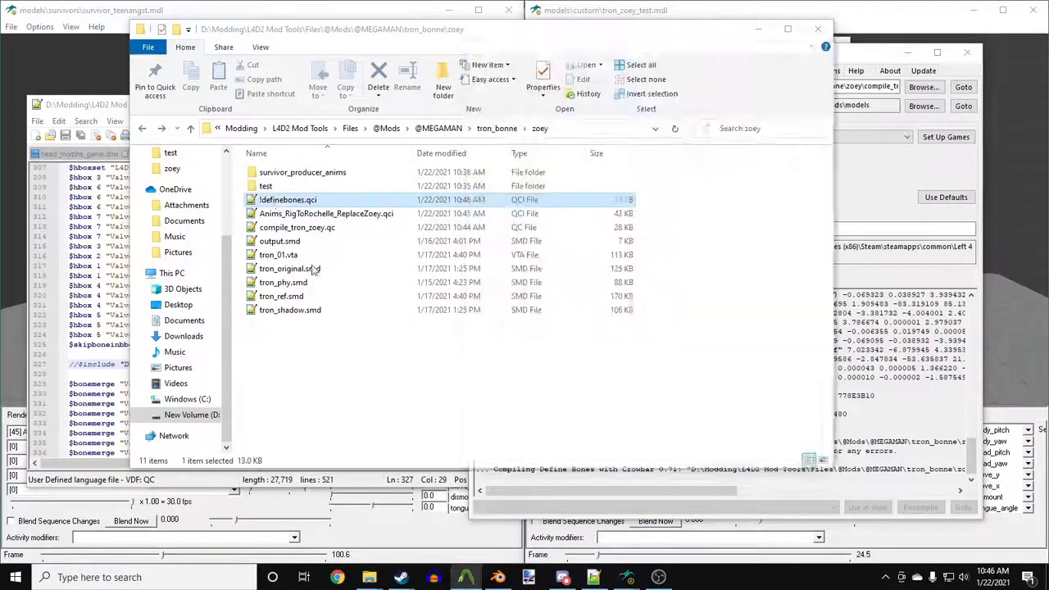
key(F2)
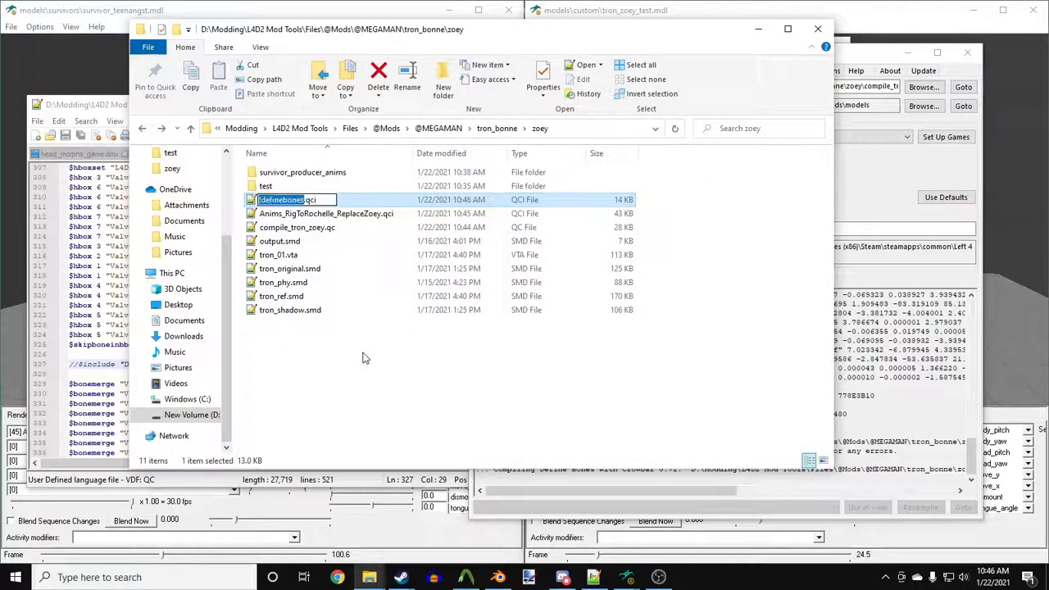
text(Def)
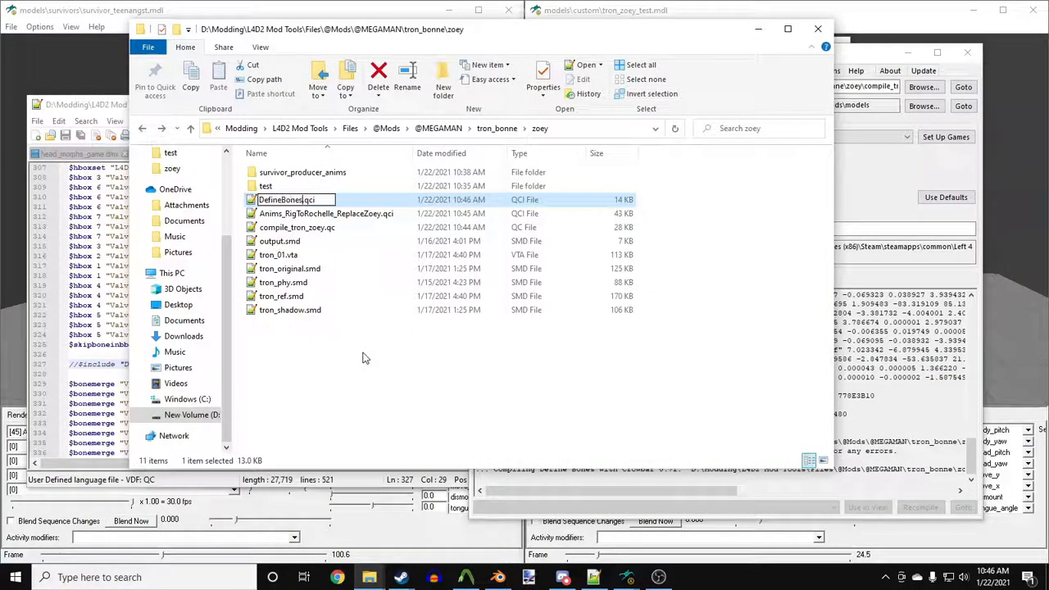
key(Return)
key(Return)
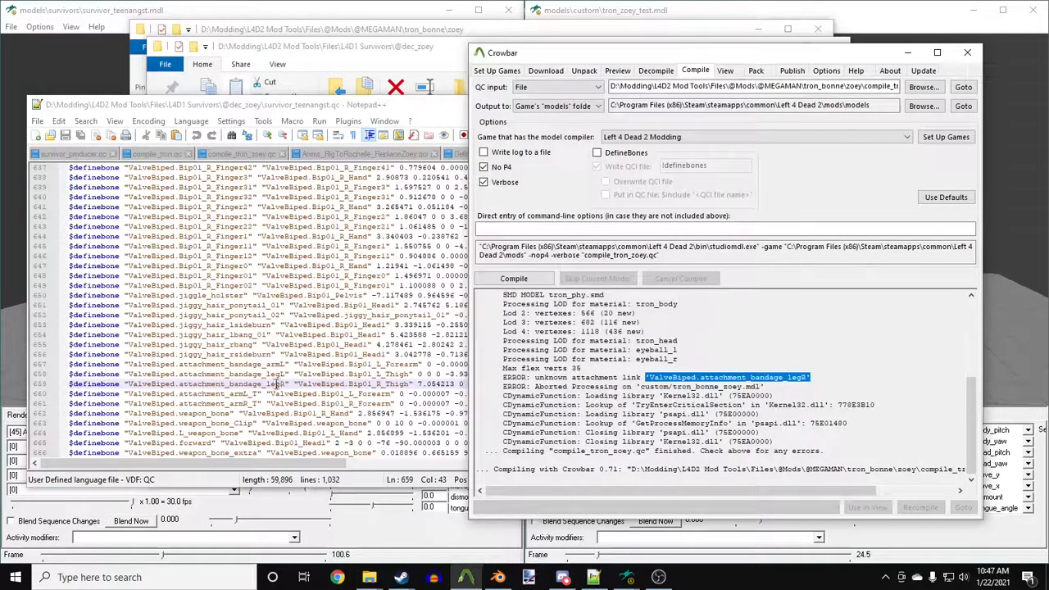
Copy the $definebone line for ValveBiped.attachment_bandage_legR from survivor_teenangst.qc into DefineBones.qci.
click(284, 383)
drag(579, 384, 105, 380)
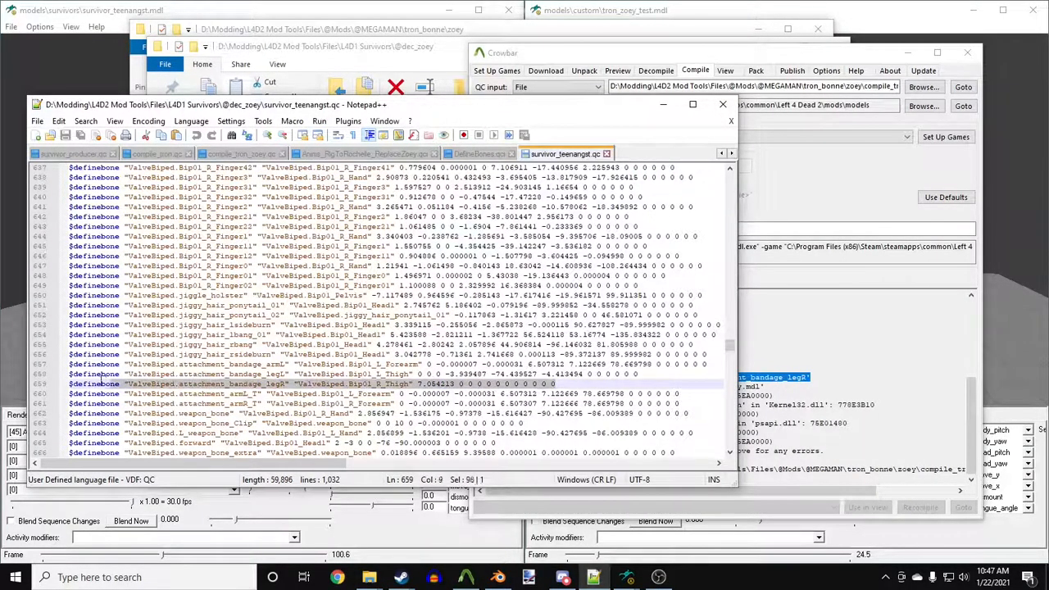
click(479, 154)
click(601, 344)
key(ctrl+v)
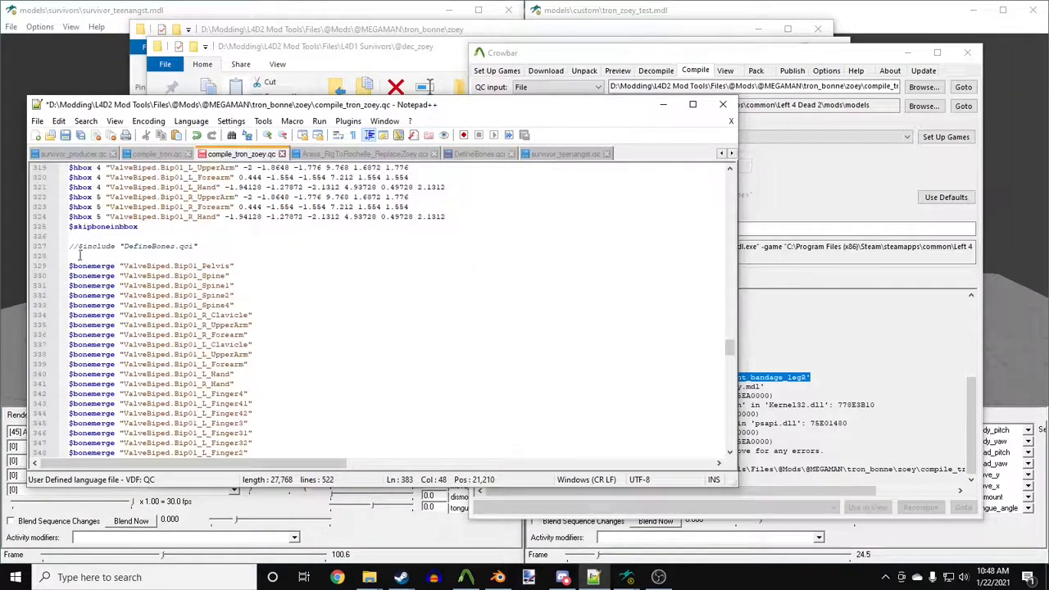
Uncomment the DefineBones.qci include in compile_tron_zoey.qc, save the file and recompile the model in Crowbar.
click(75, 245)
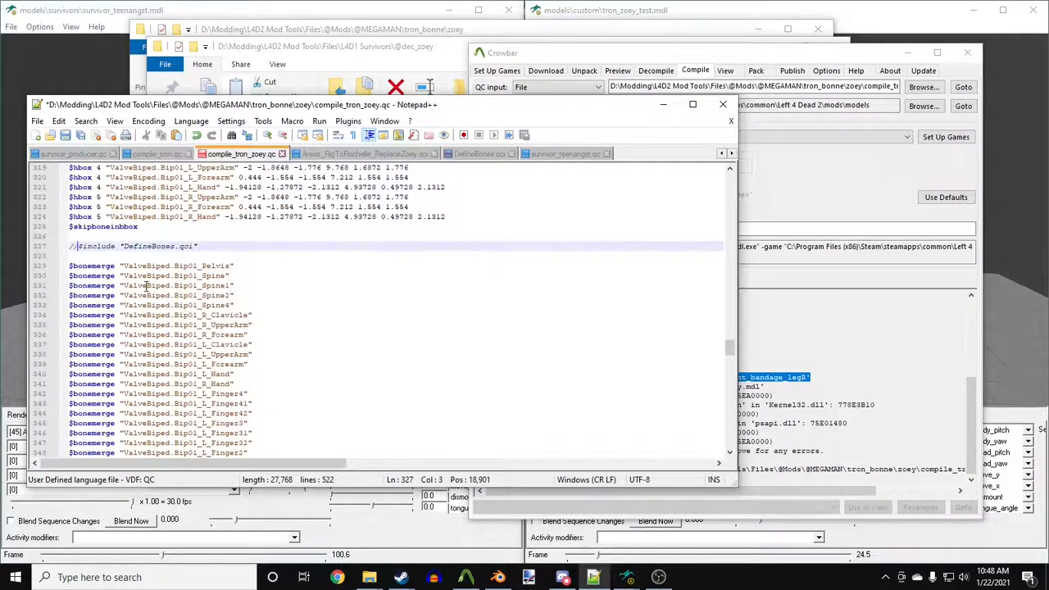
key(ctrl+s)
scroll(253, 334, down, 5)
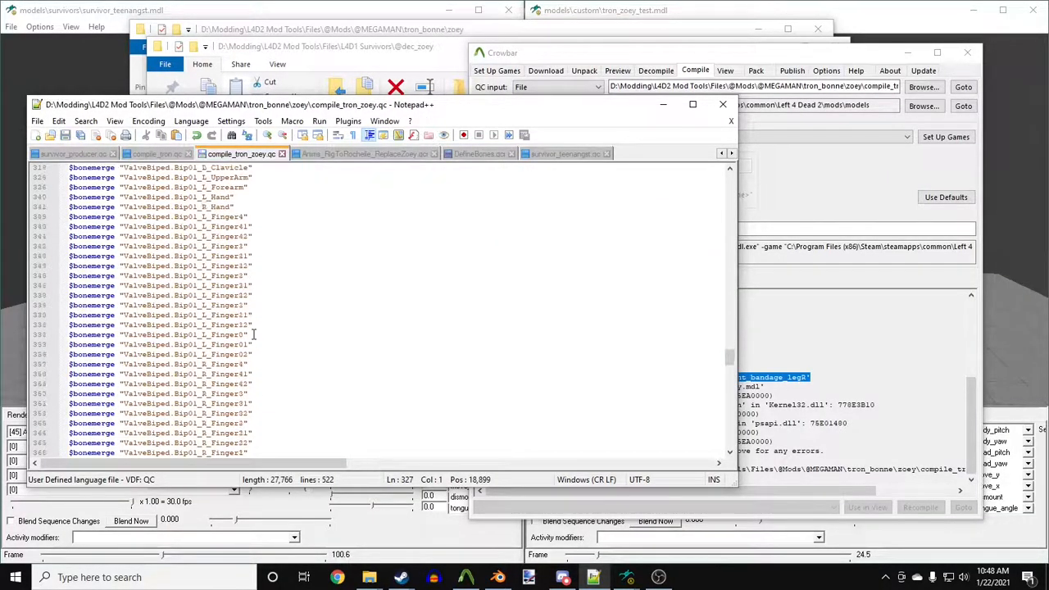
click(513, 279)
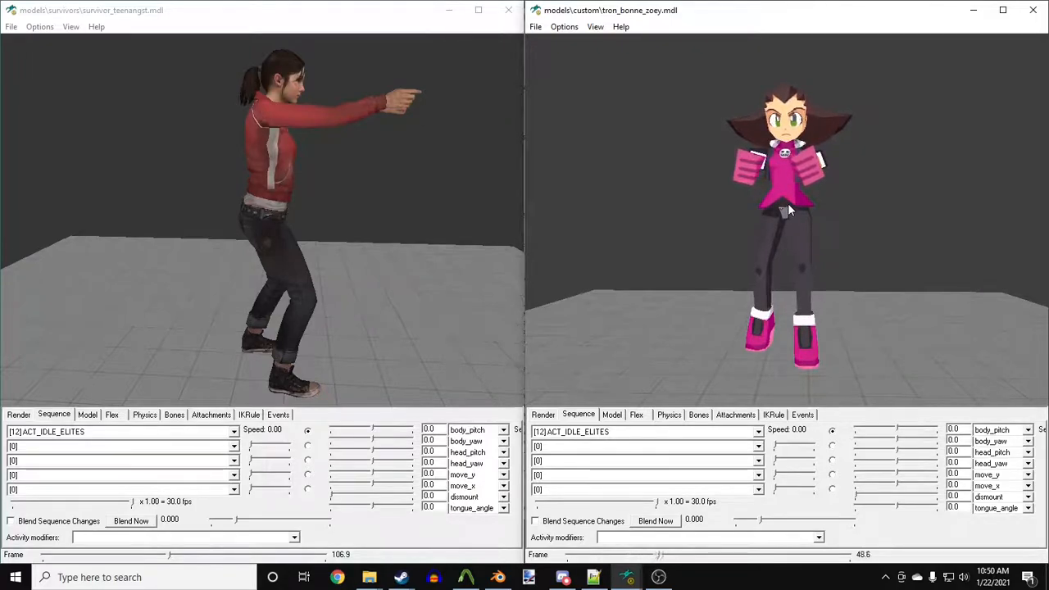
Preview the Walk_Frying_Pan sequence on the tron_bonne_zoey model with move_x at 1.0 and examine the walk animation.
drag(789, 203, 793, 228)
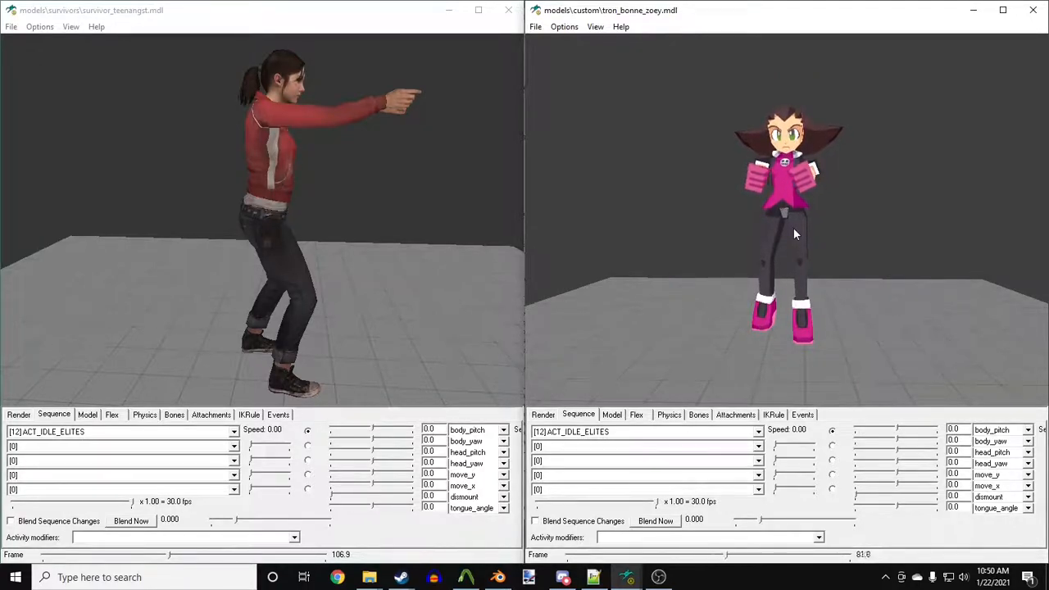
click(758, 431)
scroll(742, 383, down, 5)
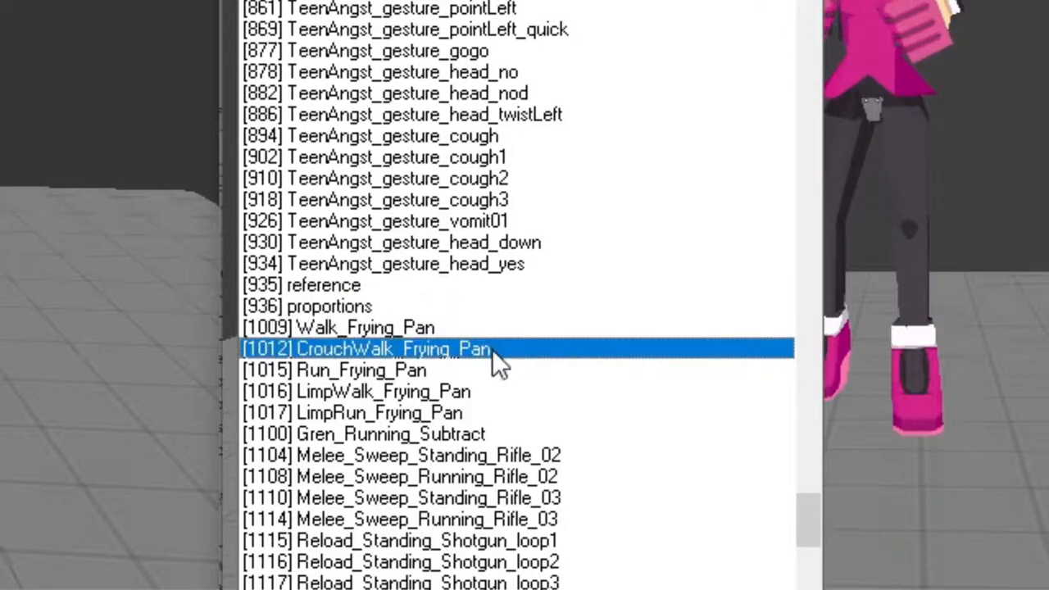
drag(816, 524, 816, 586)
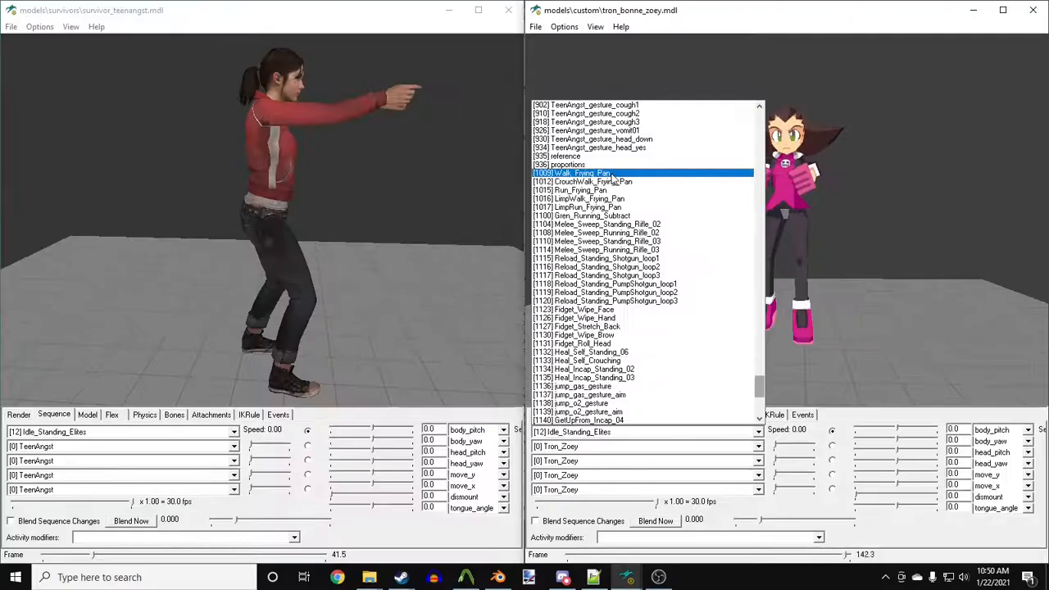
click(612, 174)
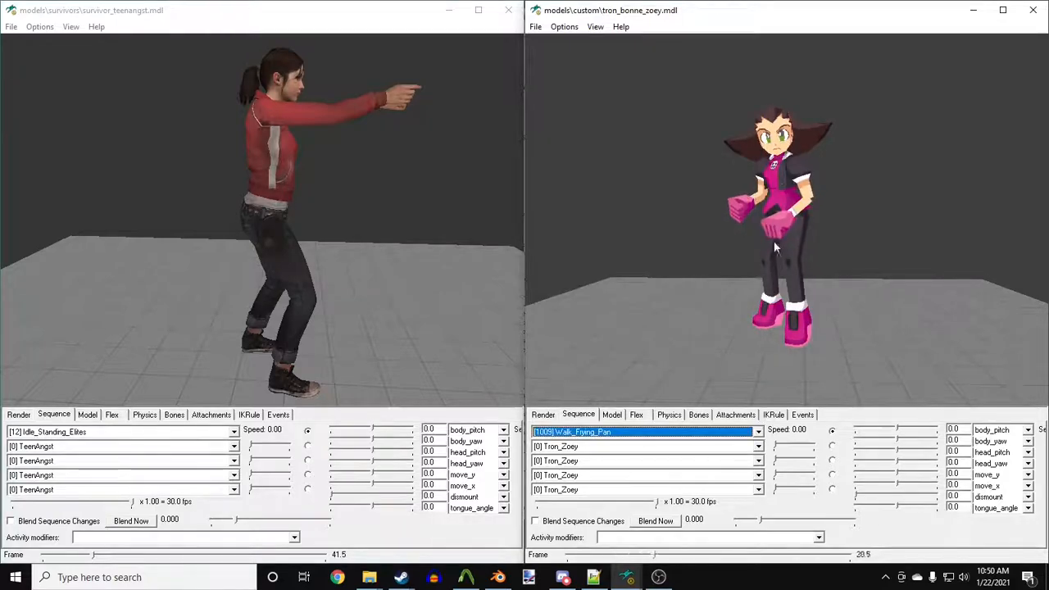
drag(896, 488, 965, 485)
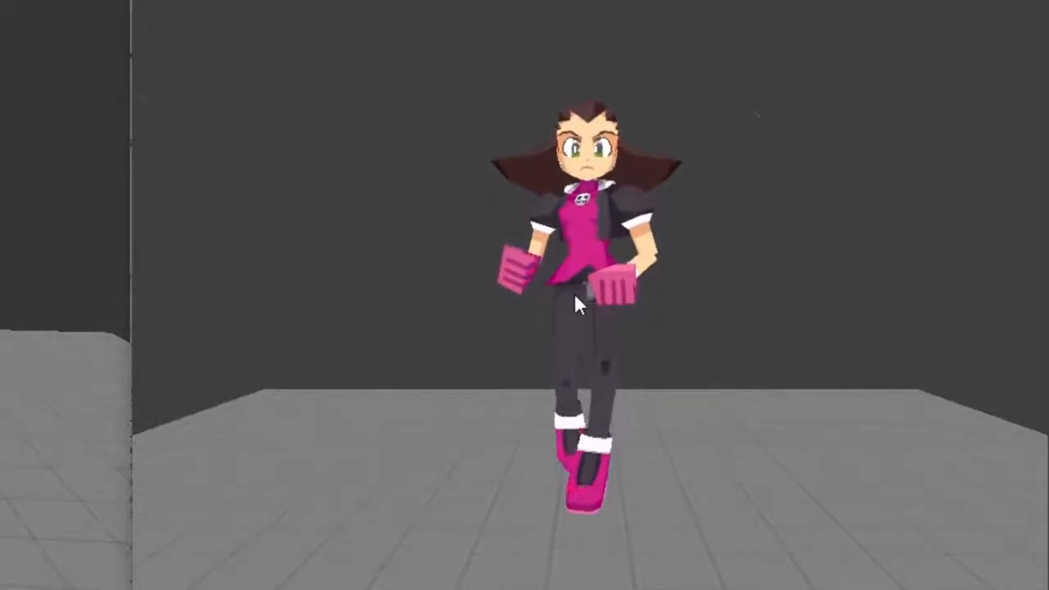
drag(574, 293, 581, 552)
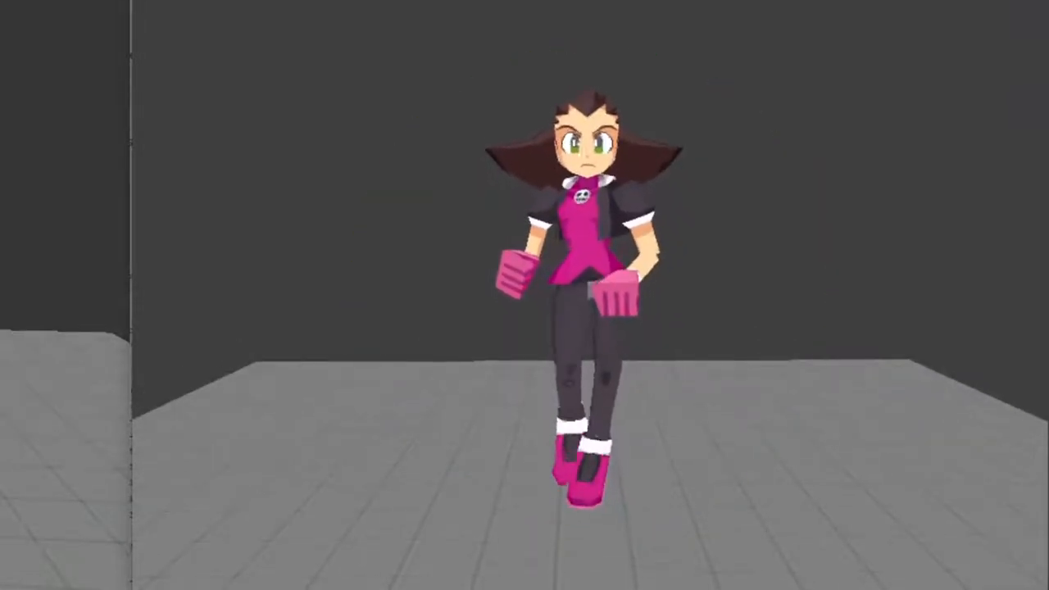
drag(602, 382, 572, 342)
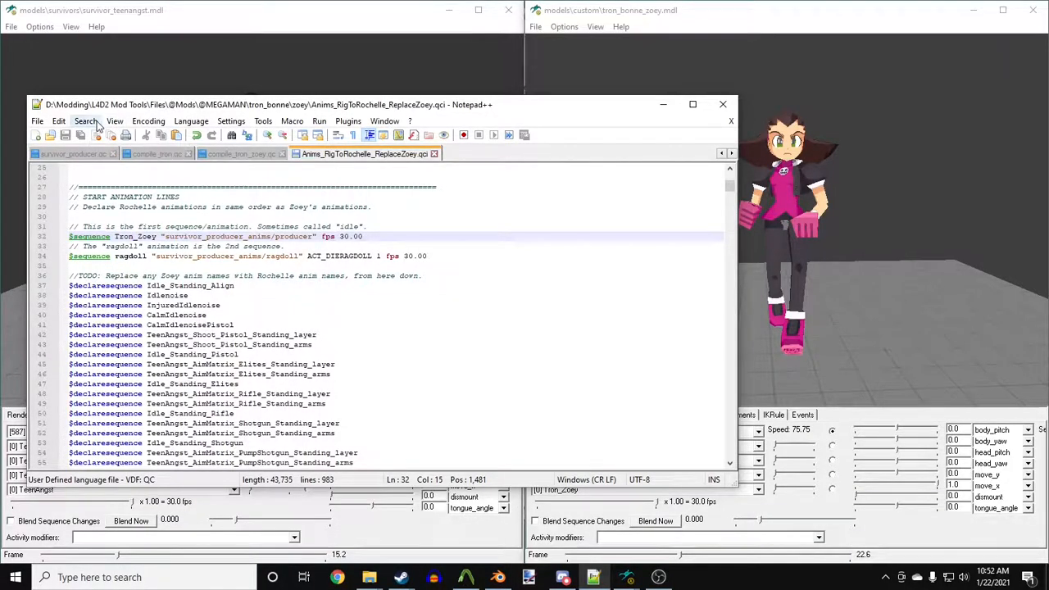
Find the Fry_Pan walk, run and limp declarations in Anims_RigToRochelle_ReplaceZoey.qci and rename them to use Frying_Pan, starting with CrouchWalkN_Frying_Pan_layer.
click(86, 121)
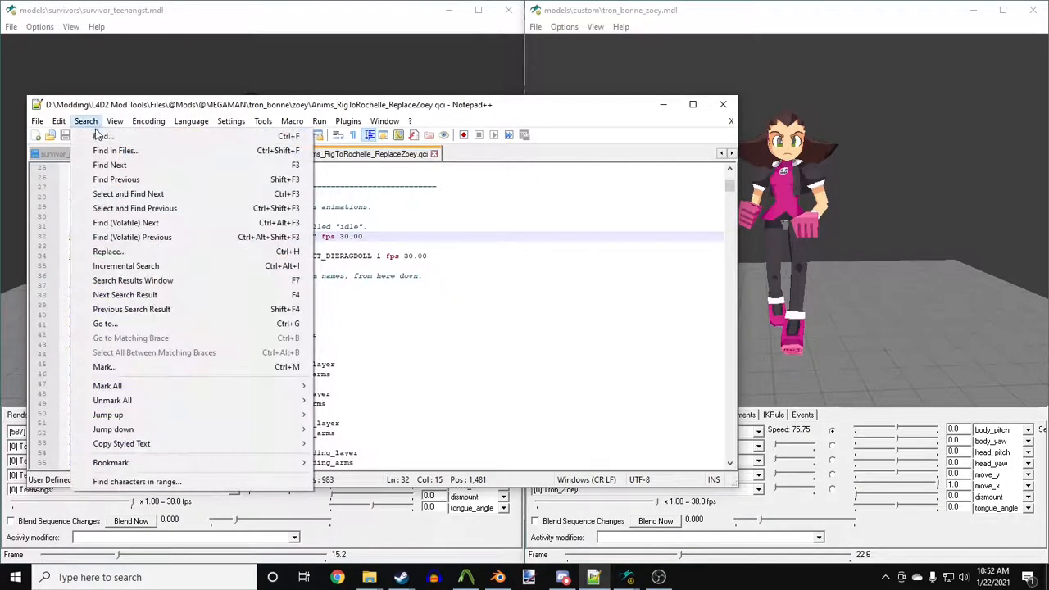
click(98, 134)
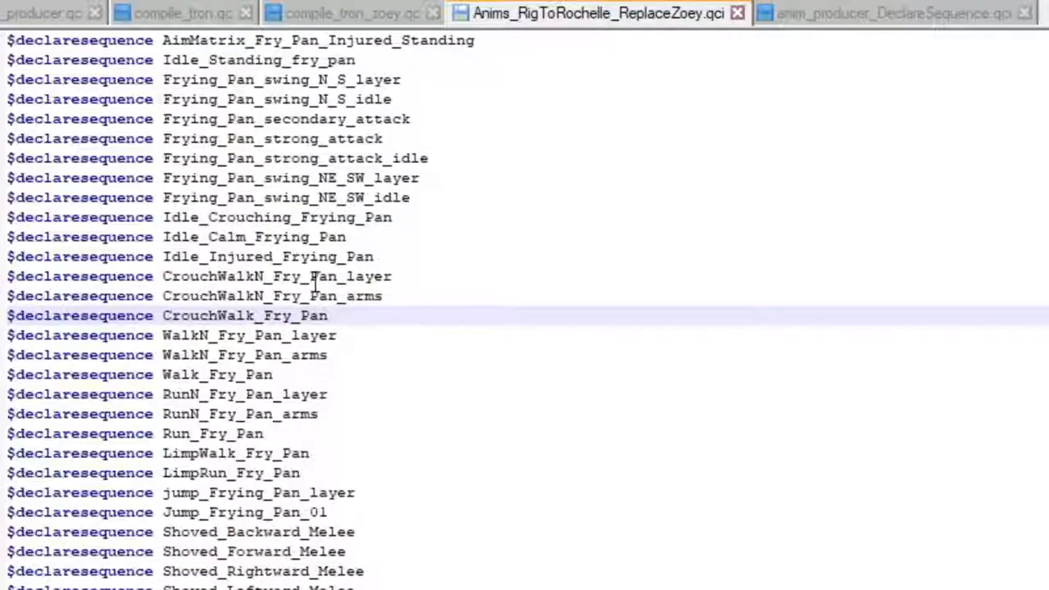
click(302, 277)
text(in)
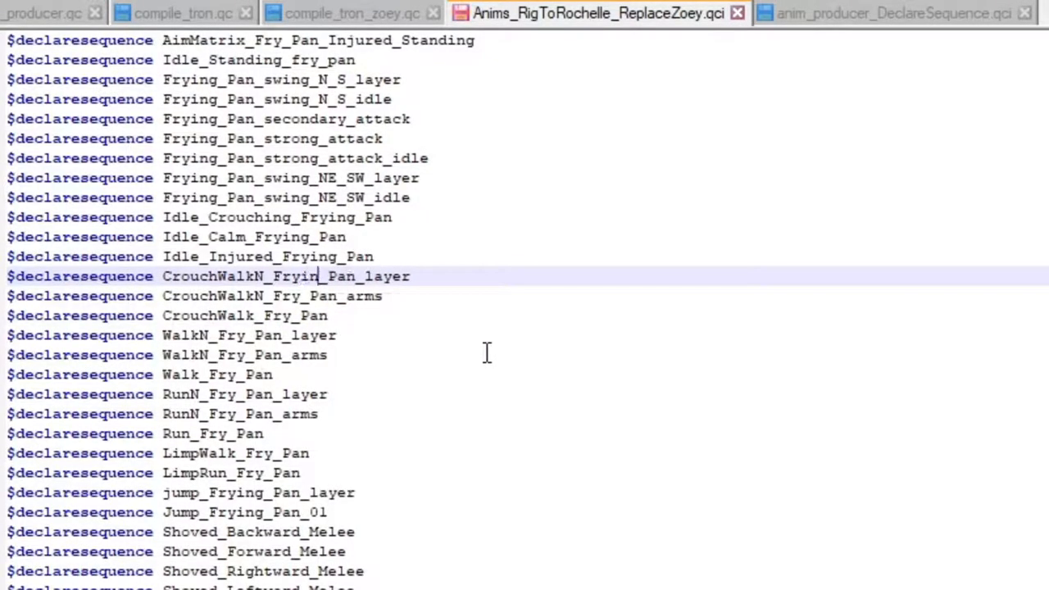
text(g)
key(Down)
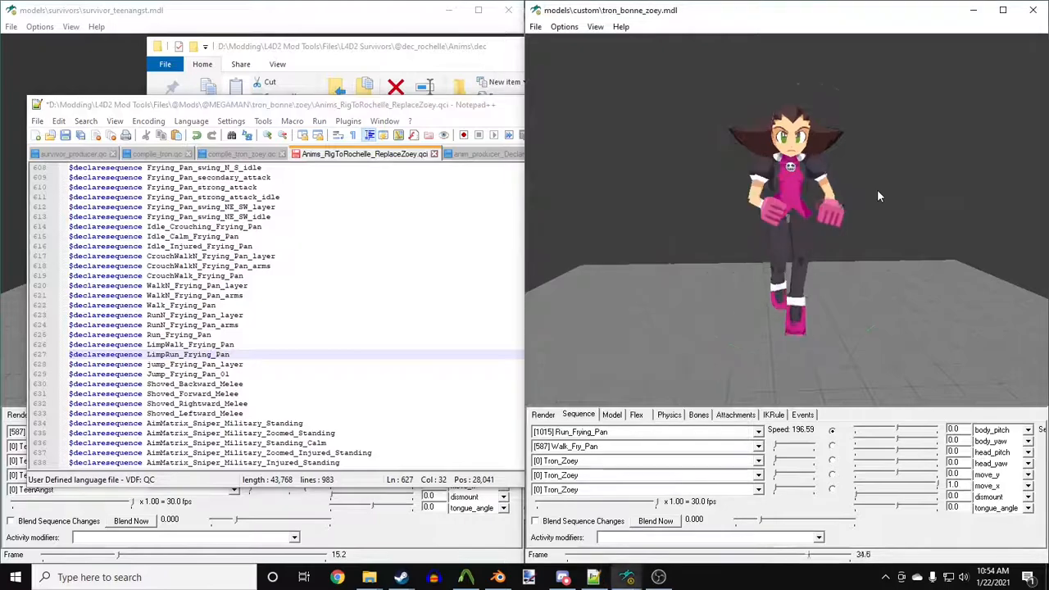
Preview Idle_Standing_Shotgun with the Reload_Standing_Shotgun loop sequences layered over it and examine the model's pose from the side.
click(595, 432)
scroll(655, 370, up, 5)
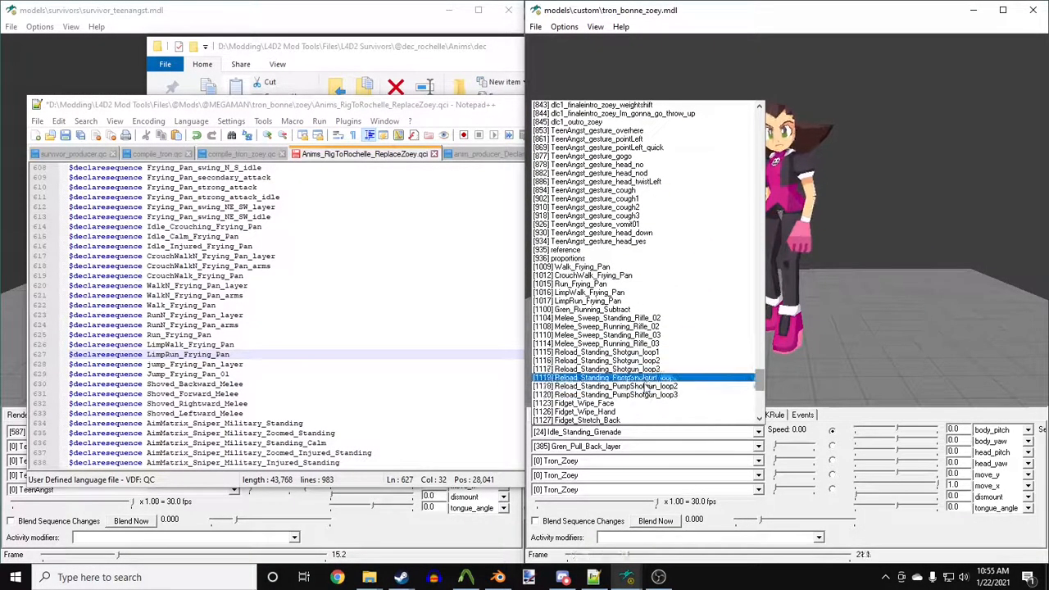
click(805, 336)
click(714, 432)
scroll(664, 248, up, 3)
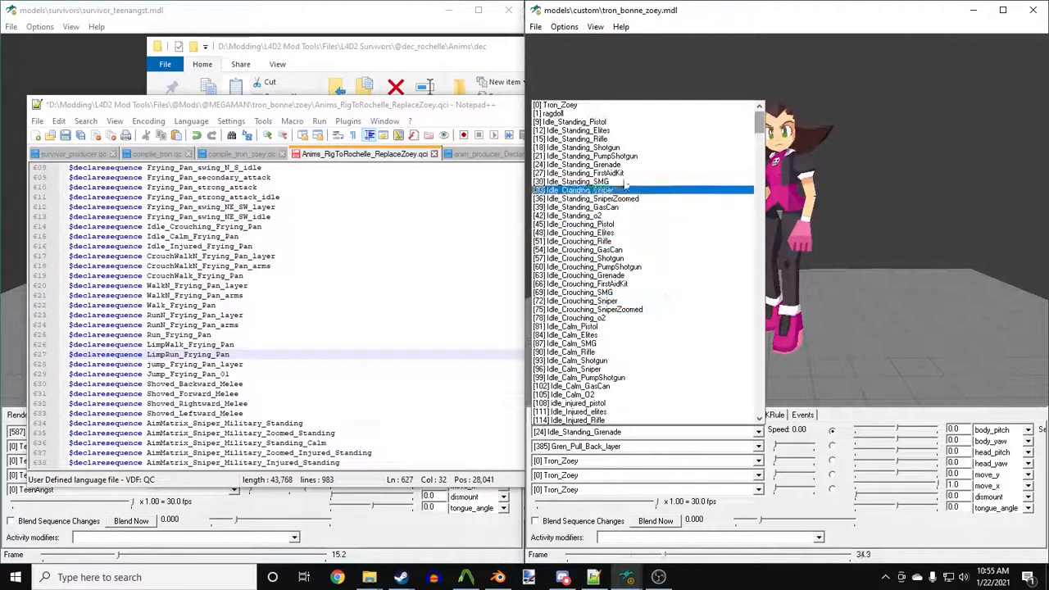
click(584, 147)
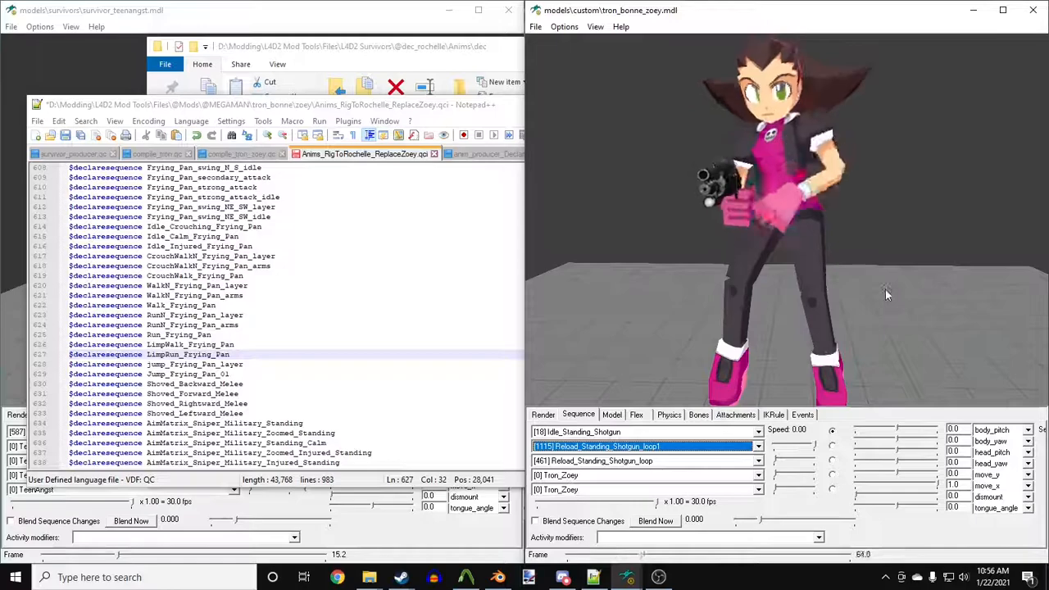
key(Down)
key(Down)
key(Up)
key(Up)
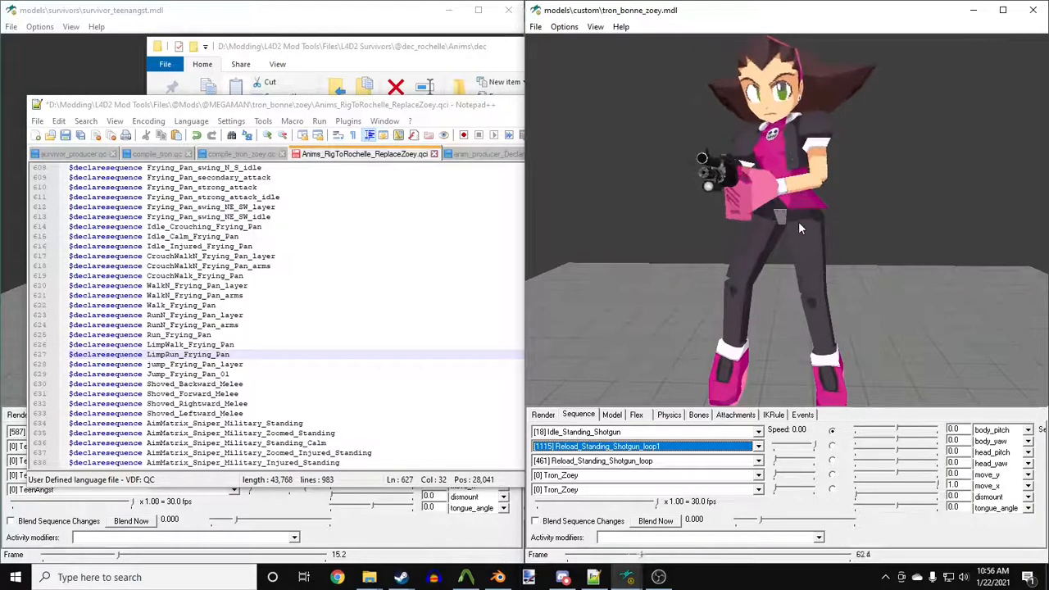
drag(799, 222, 844, 222)
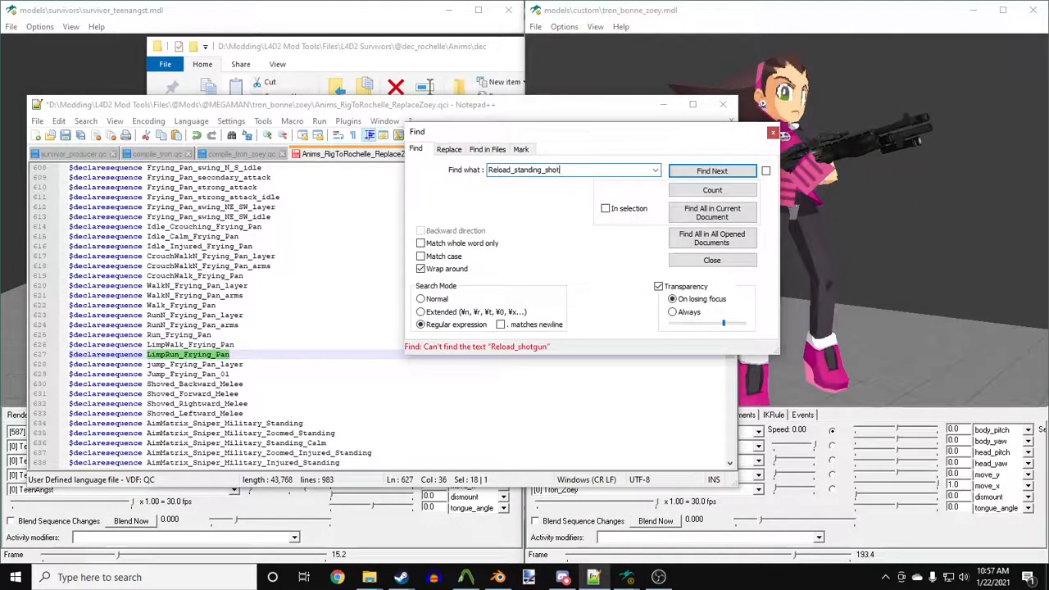
Find Reload_standing_shotgun in the QCI file and rename the Reload_Standing_Shotgun_loop declaration to Reload_Standing_Shotgun_loop1.
text(gun)
key(Return)
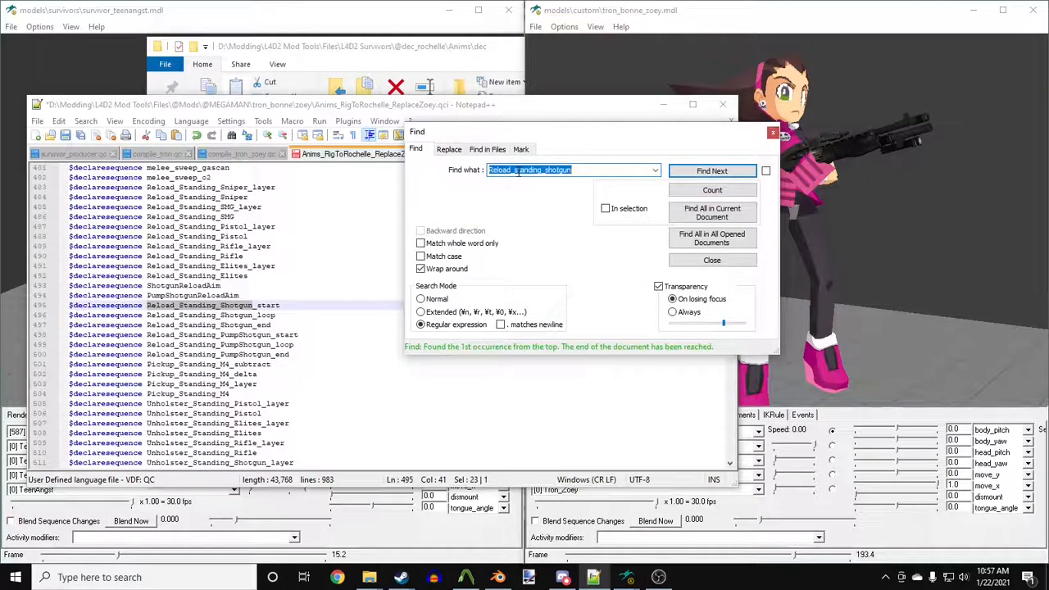
click(307, 317)
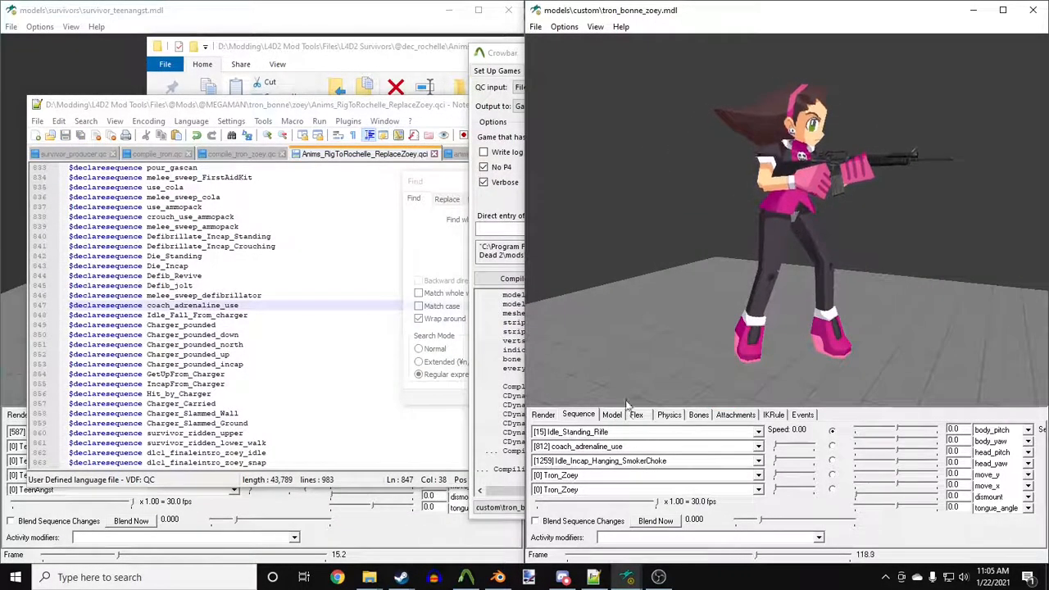
Preview the Reload_Standing_Rifle sequence layered over Idle_Standing_Rifle on the tron_bonne_zoey model.
click(758, 431)
drag(760, 378, 765, 227)
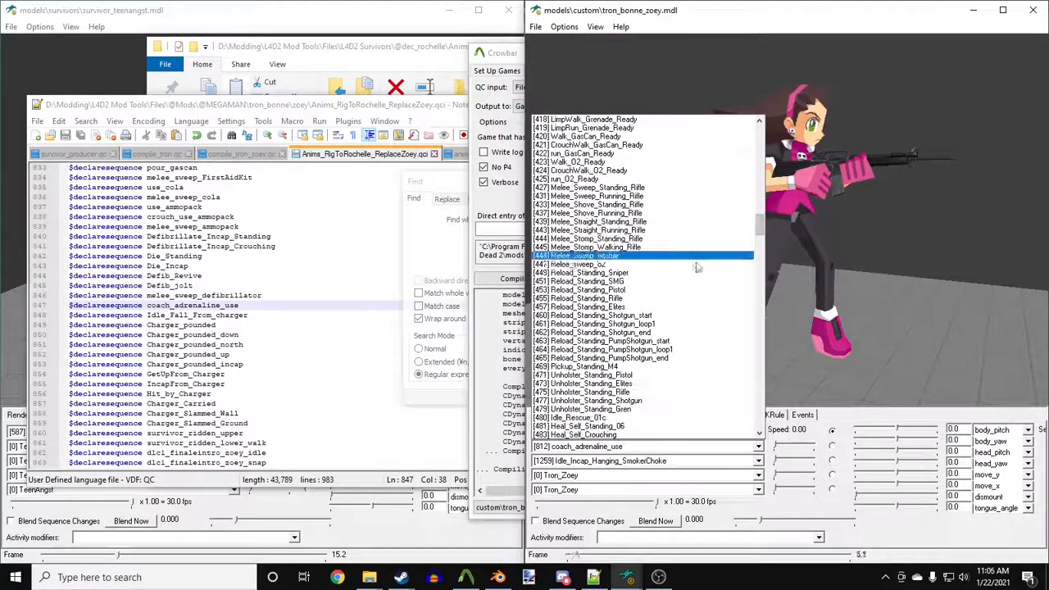
click(647, 298)
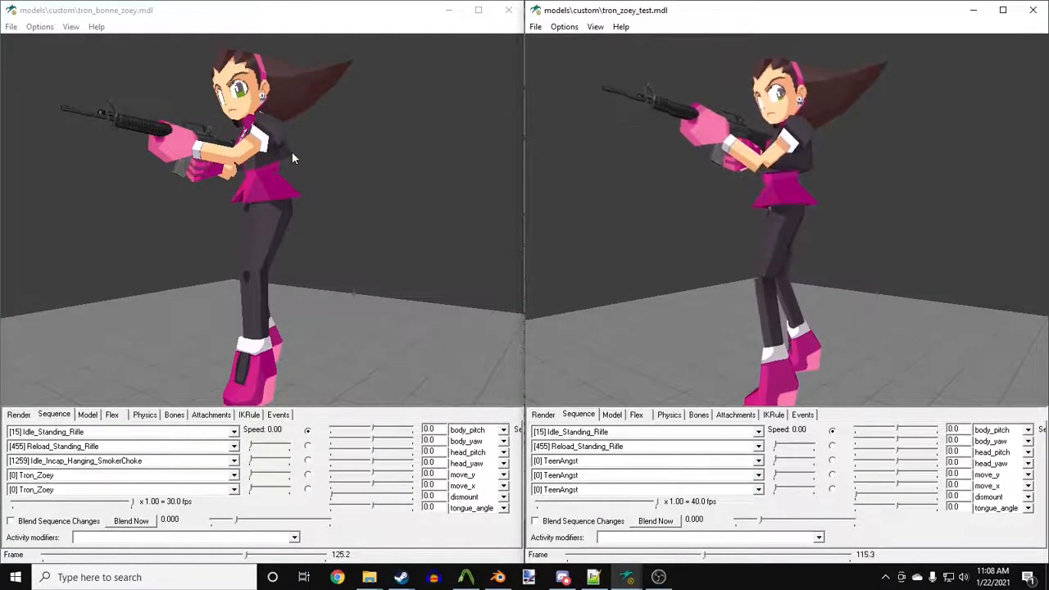
Compare the rifle reload animation of tron_bonne_zoey.mdl with that of tron_zoey_test.mdl side by side from matching angles.
click(292, 152)
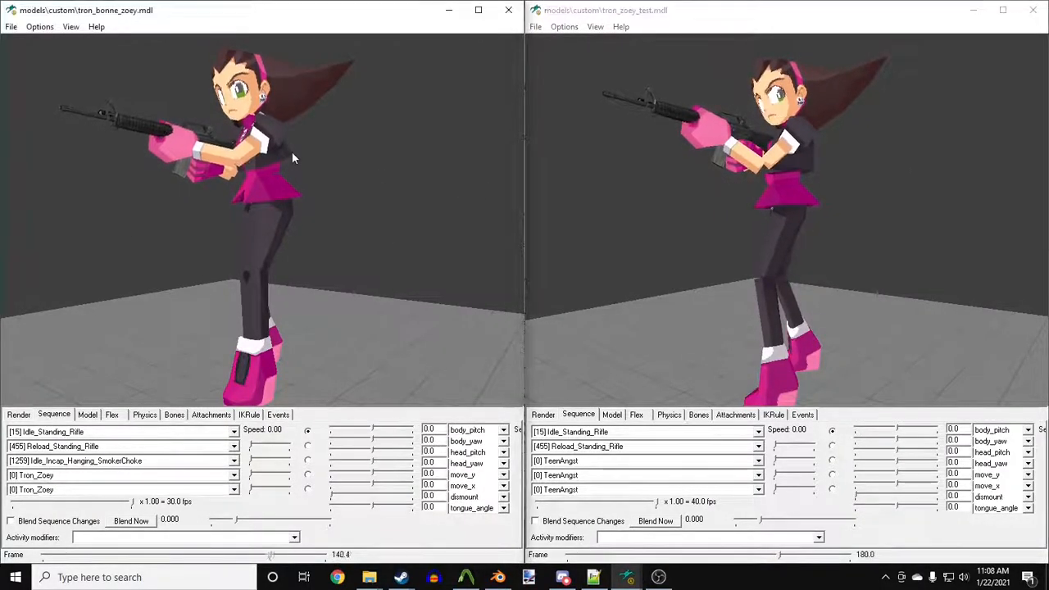
drag(786, 200, 781, 203)
drag(246, 193, 241, 195)
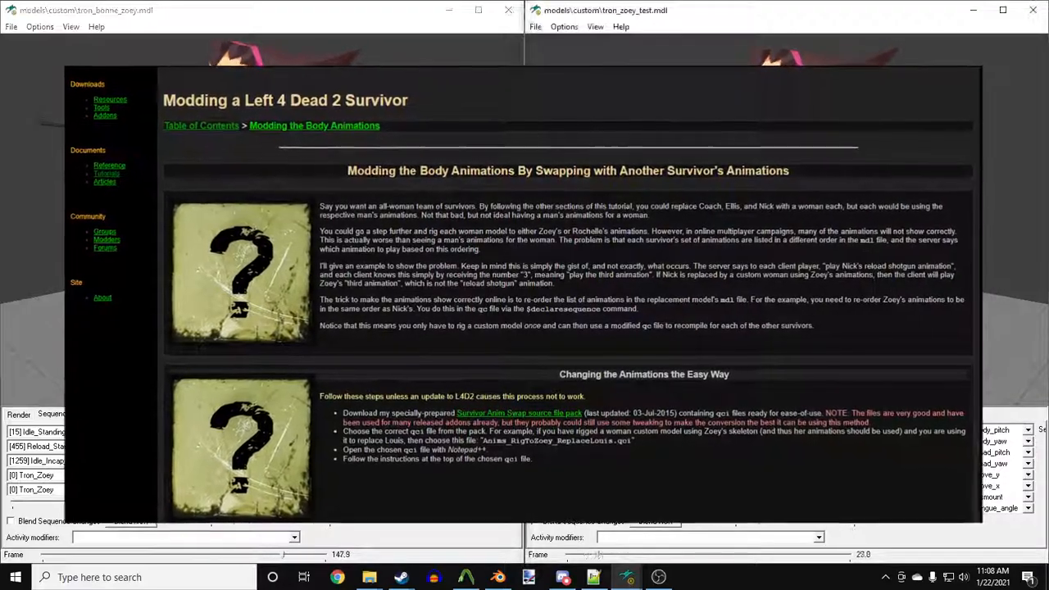
click(585, 195)
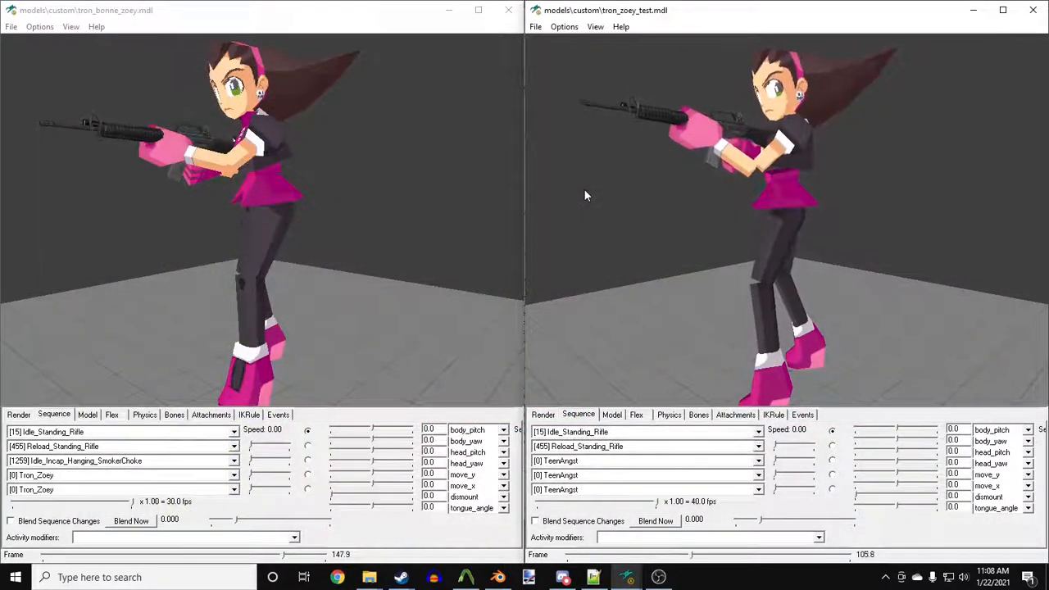
key(alt+Tab)
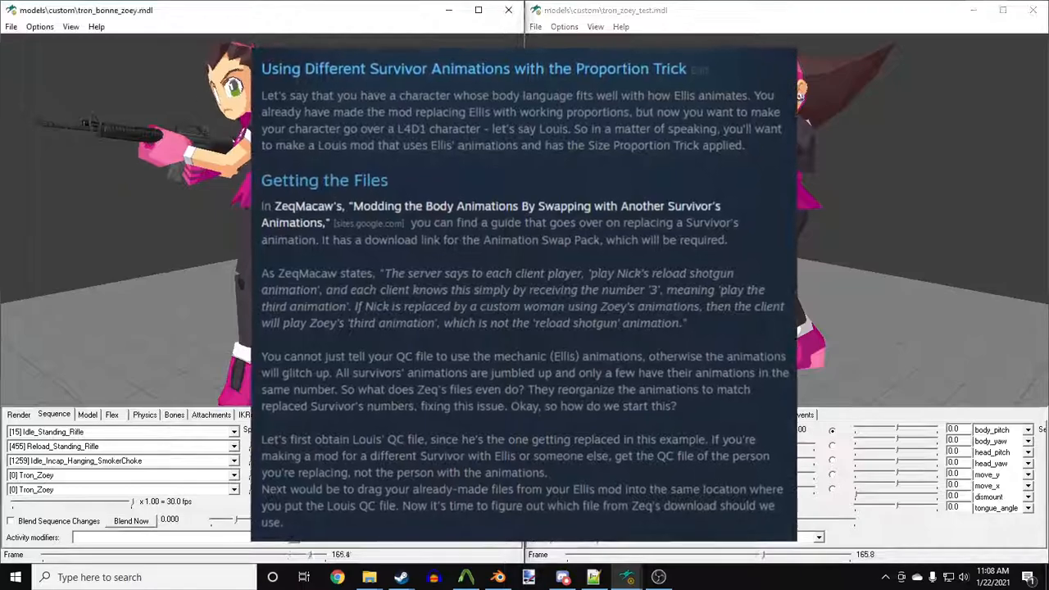